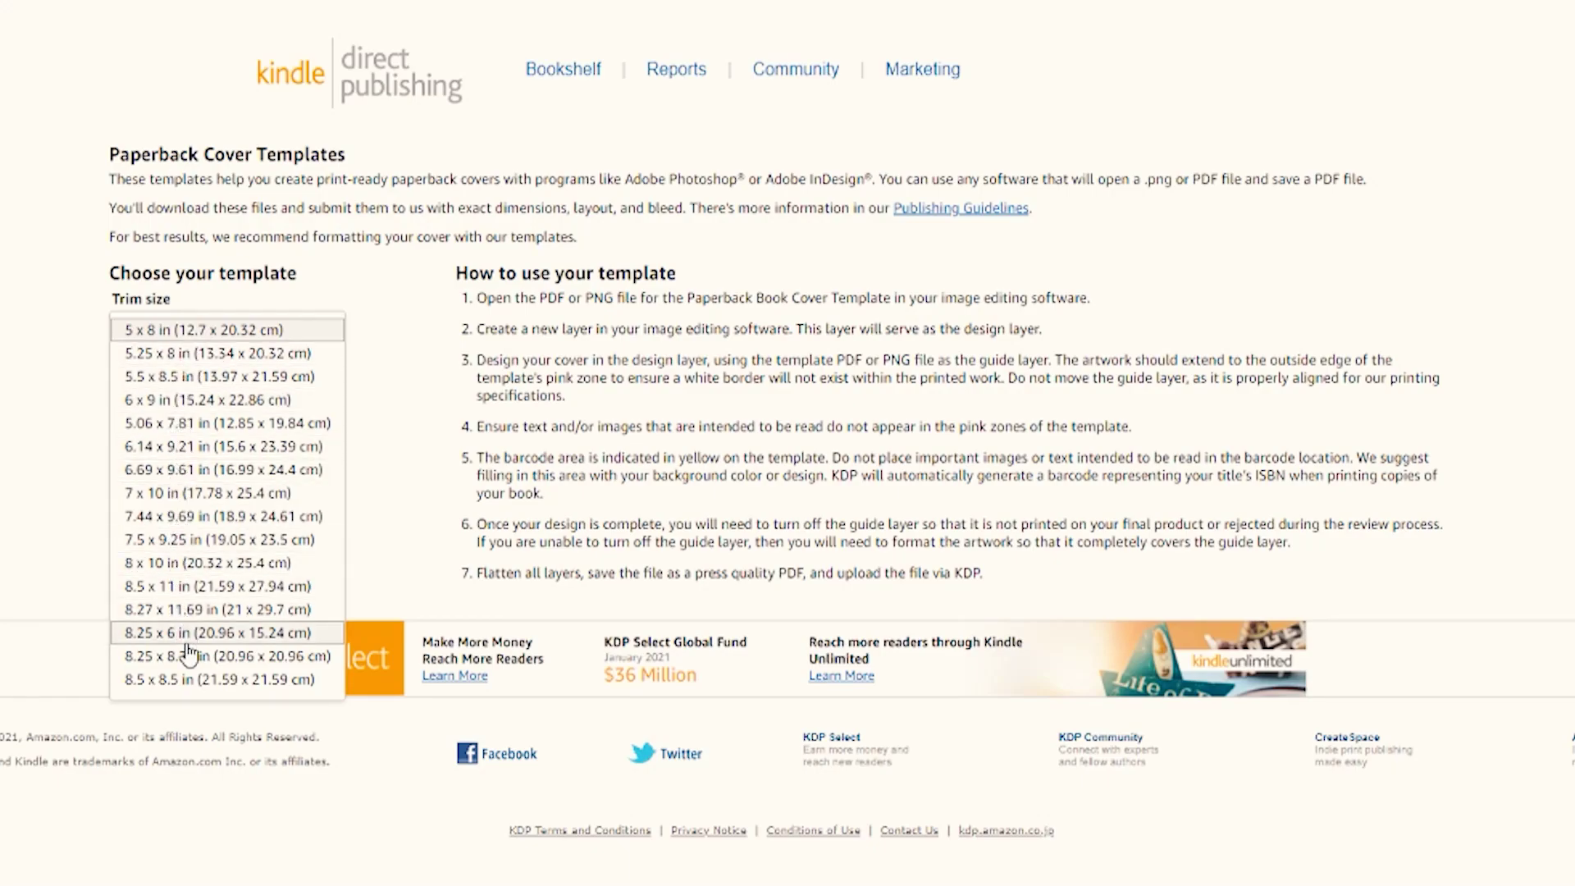
Choose the 8.5 x 8.5 in (21.59 x 21.59 cm) trim size for the paperback cover template and activate the page count entry
{"action": "left_click", "coordinate": [217, 681]}
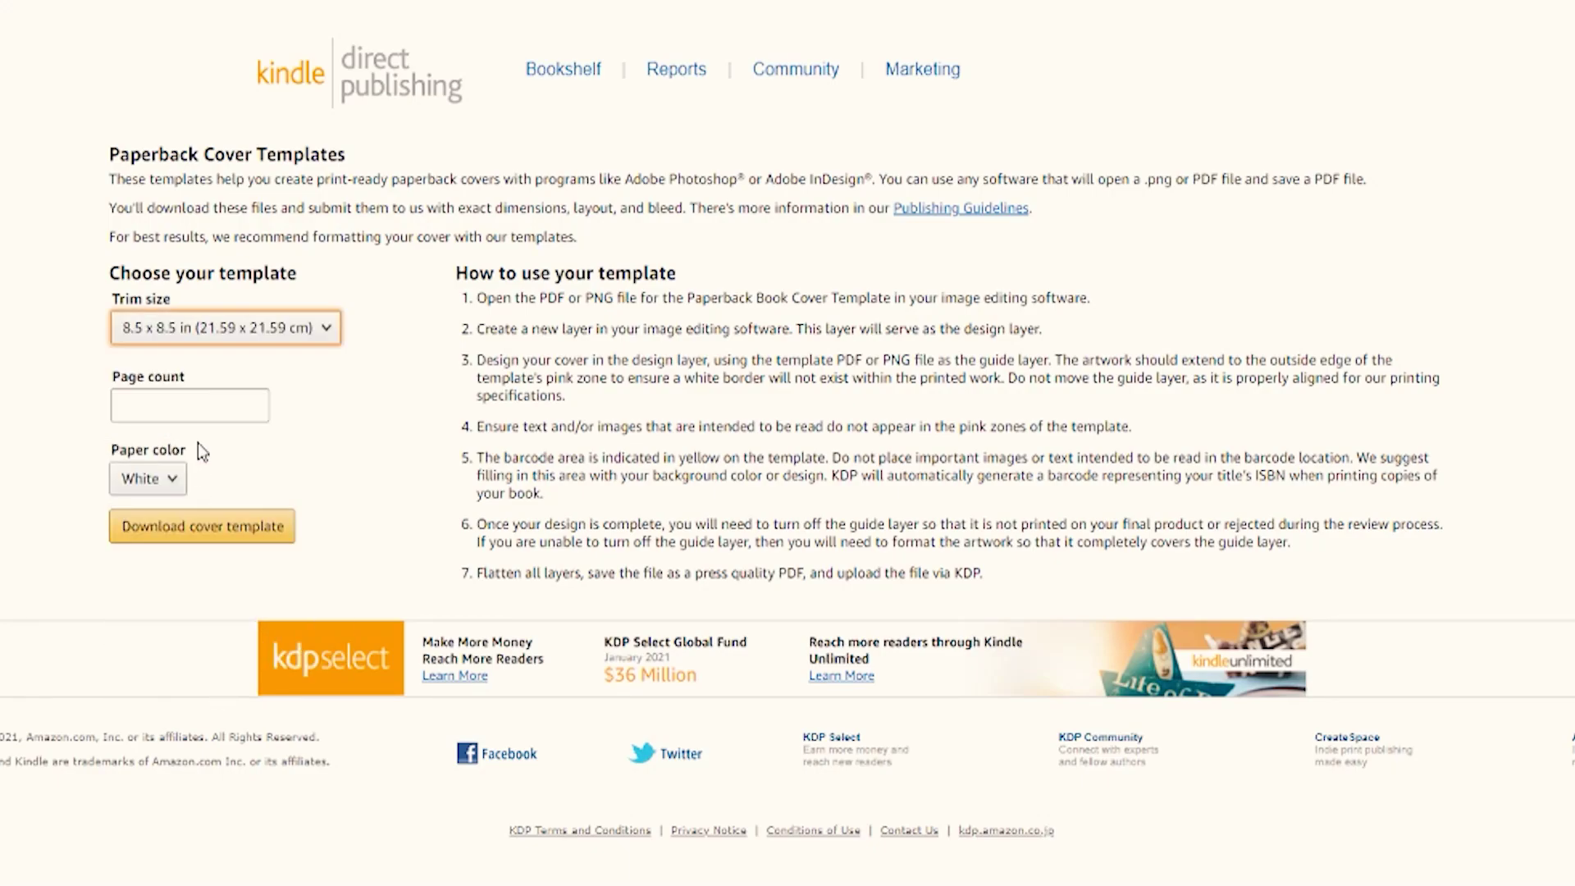
{"action": "left_click", "coordinate": [199, 403]}
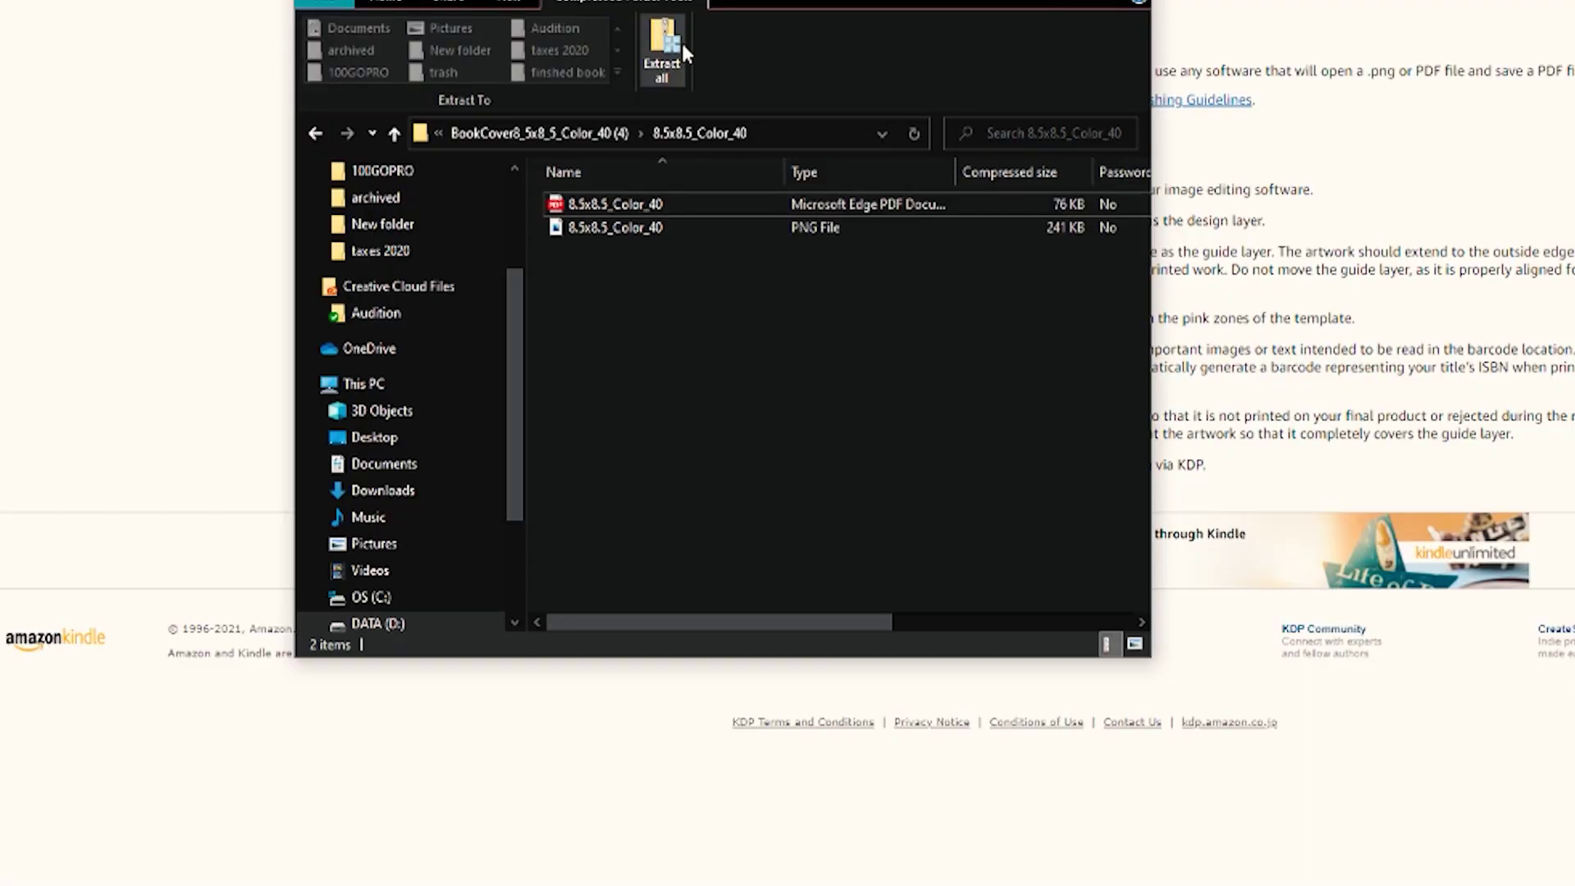
Extract the downloaded cover template archive into D:\New folder\BookCover8_5x8_5_Color_40 (4) and open its 8.5x8.5_Color_40 subfolder
{"action": "left_click", "coordinate": [662, 57]}
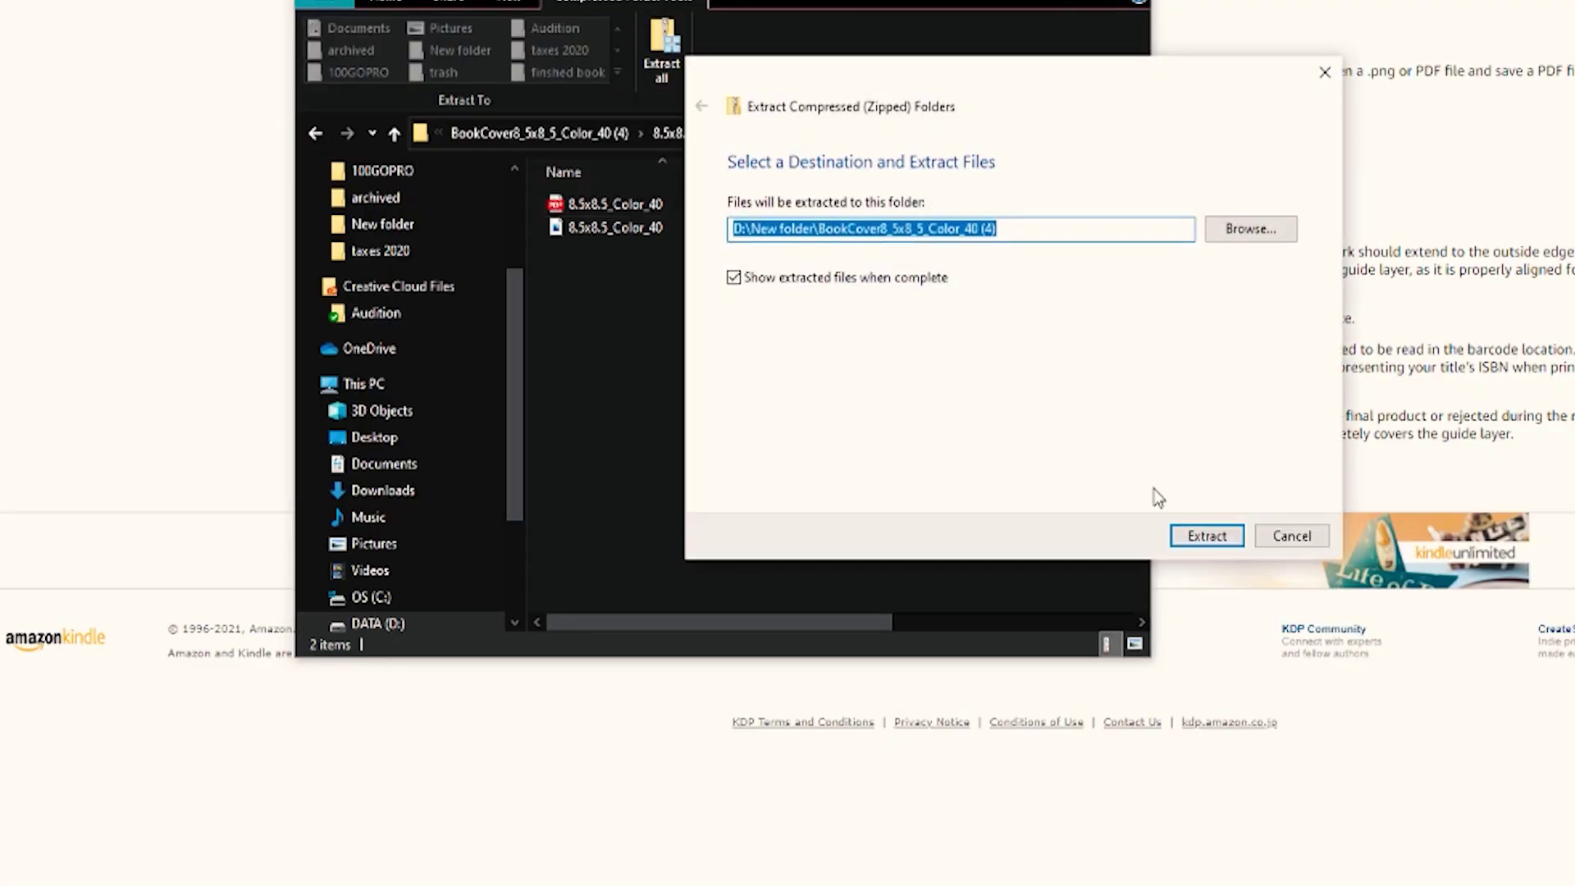
{"action": "left_click", "coordinate": [1206, 536]}
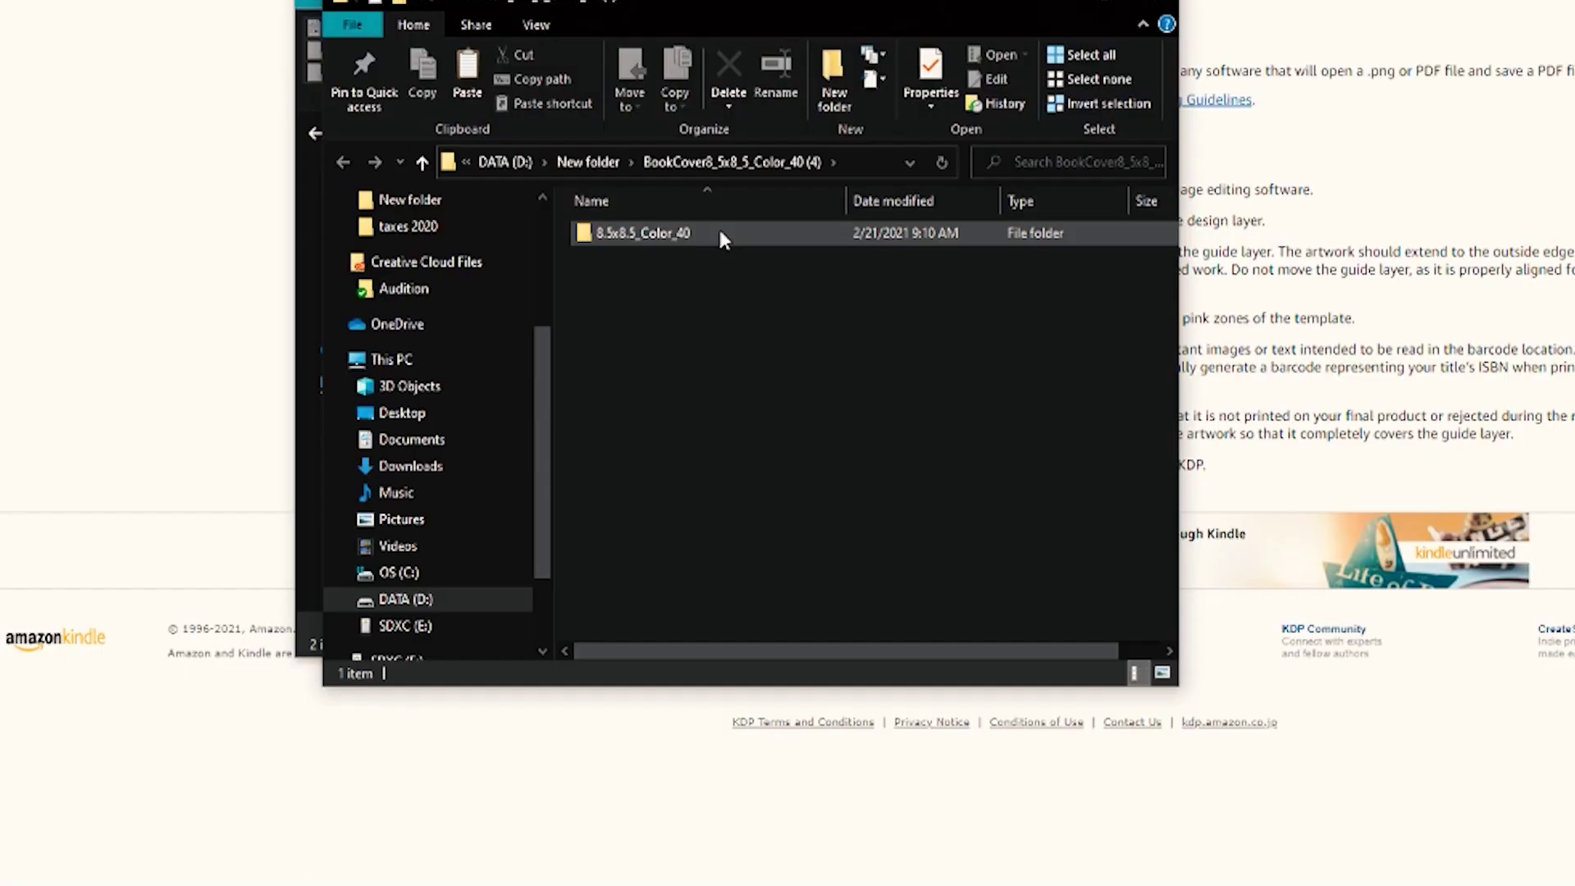
{"action": "left_click", "coordinate": [707, 233]}
{"action": "double_click", "coordinate": [708, 233]}
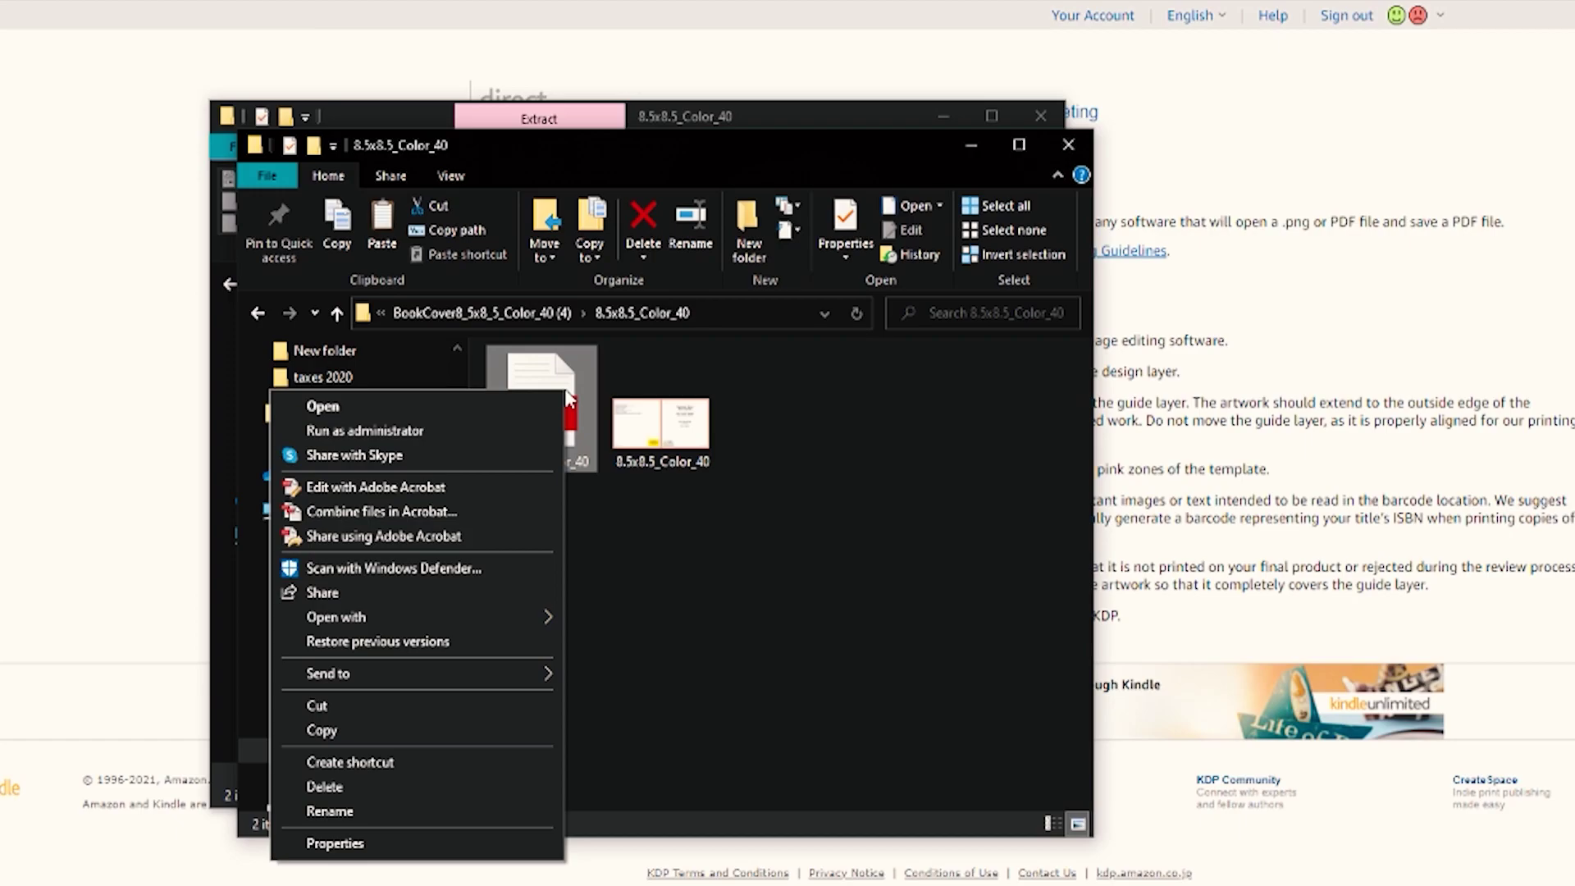
Open the 8.5x8.5_Color_40 PDF template in Adobe Photoshop 2021, importing its page at 600 pixels/inch in RGB Color
{"action": "mouse_move", "coordinate": [465, 625]}
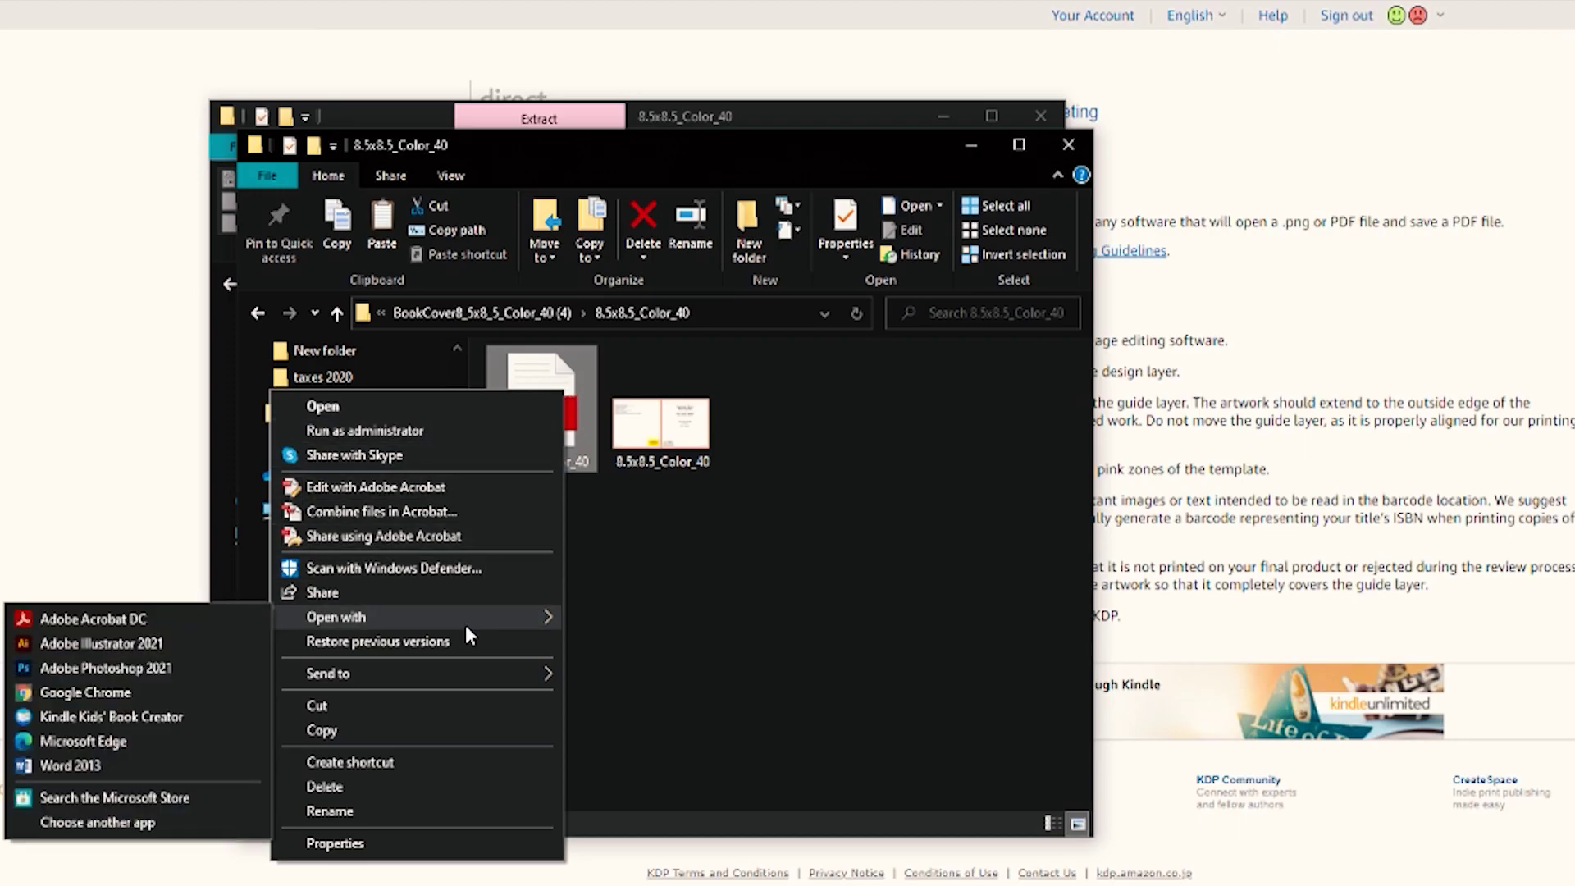
{"action": "left_click", "coordinate": [203, 661]}
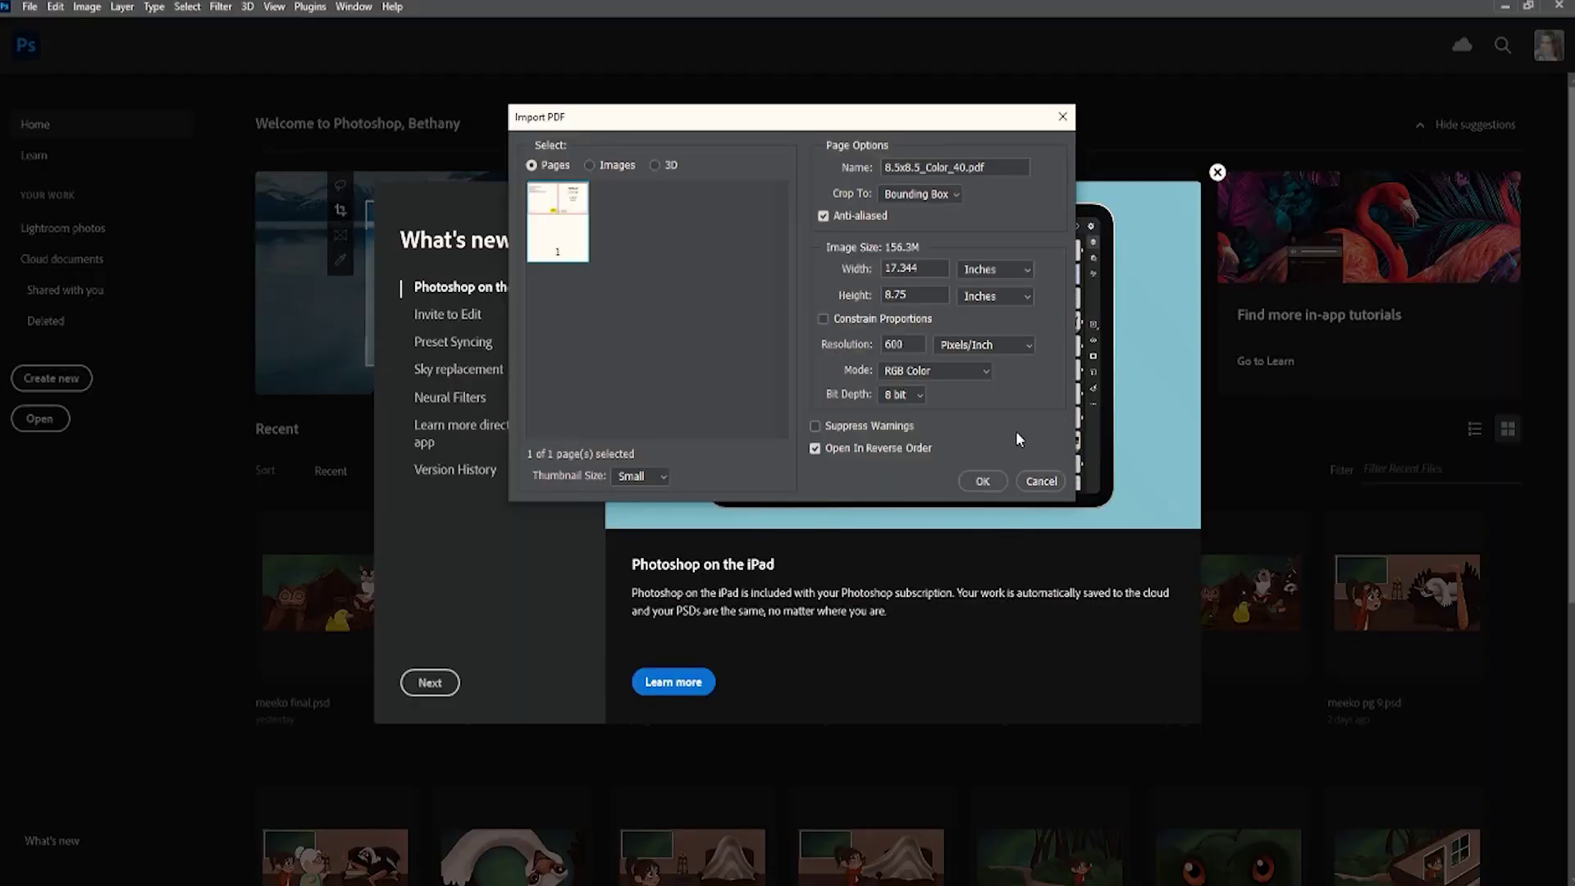
{"action": "left_click", "coordinate": [989, 481]}
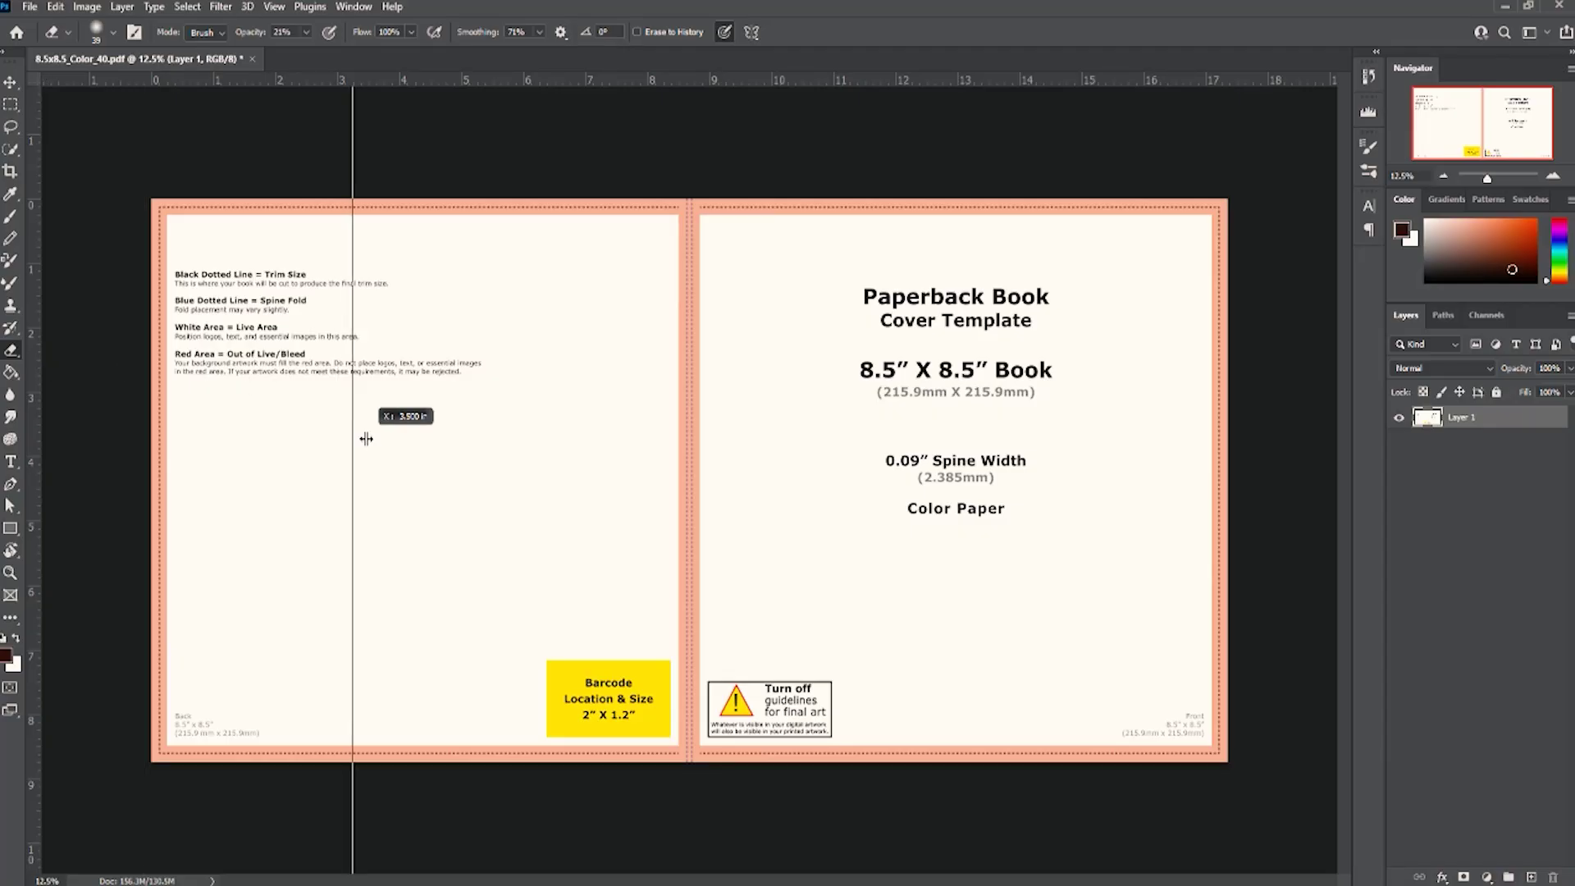
Place a vertical guide at the spine between the back and front covers of the template
{"action": "left_click_drag", "start_coordinate": [366, 439], "coordinate": [695, 453]}
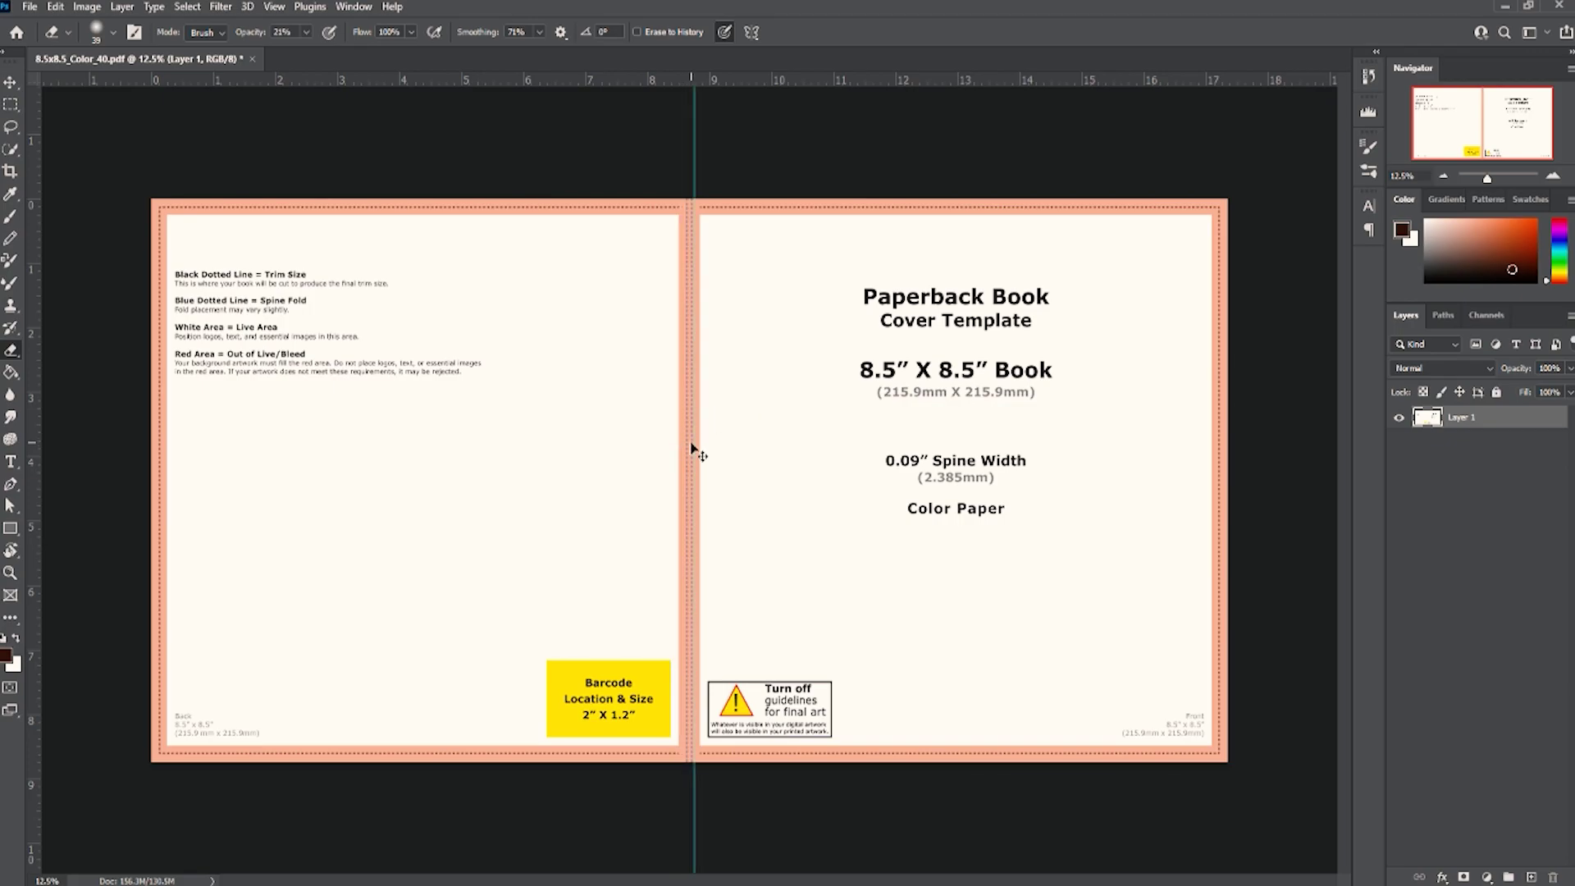
{"action": "key", "text": "ctrl+plus"}
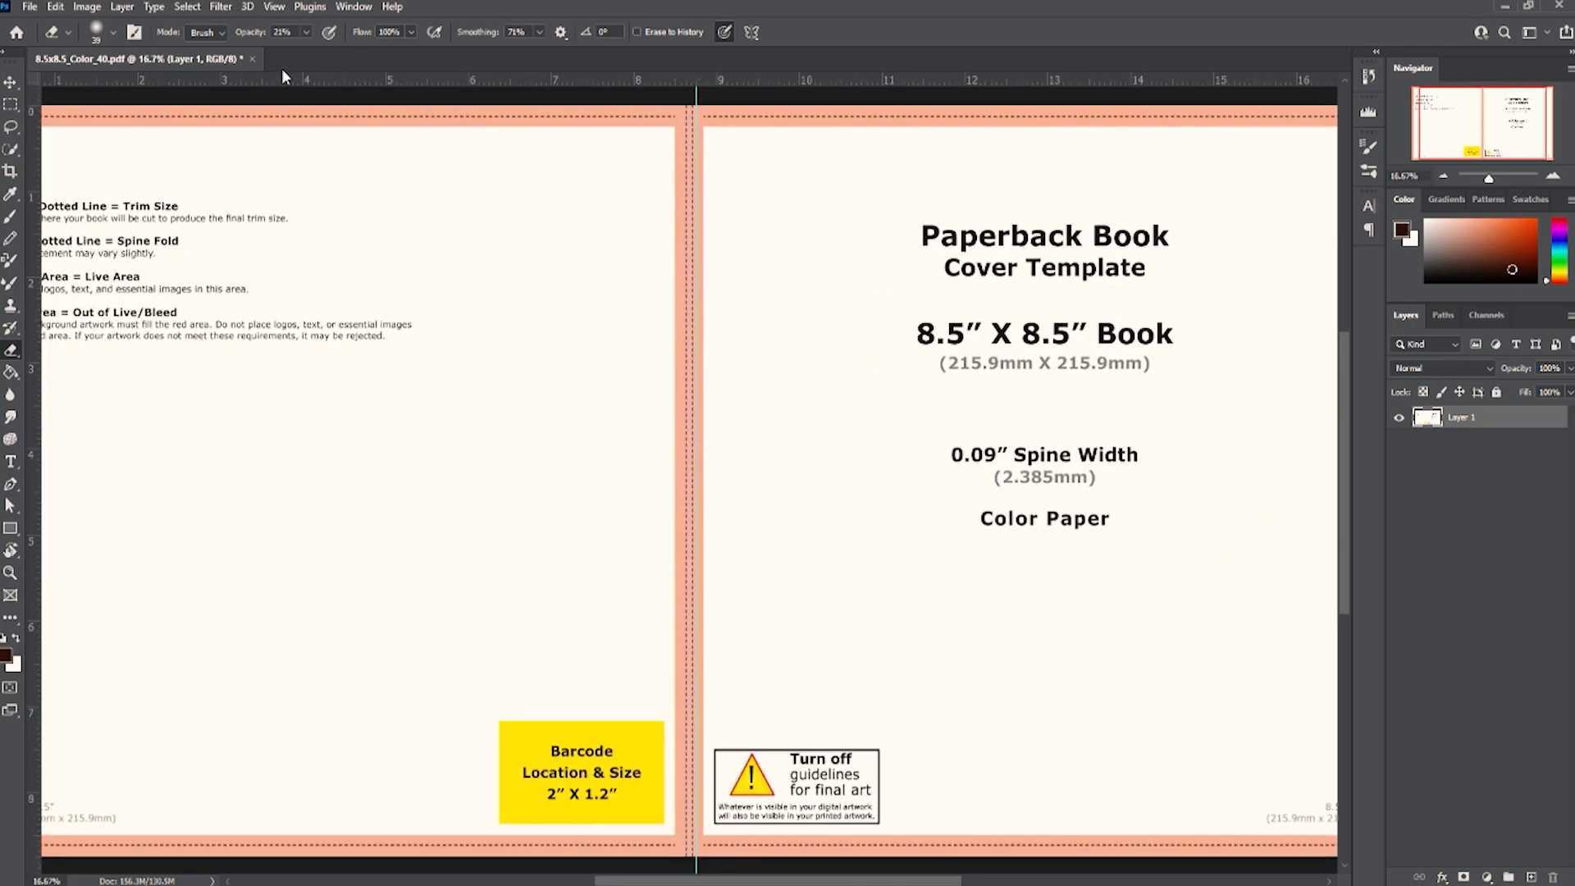
{"action": "left_click", "coordinate": [9, 80]}
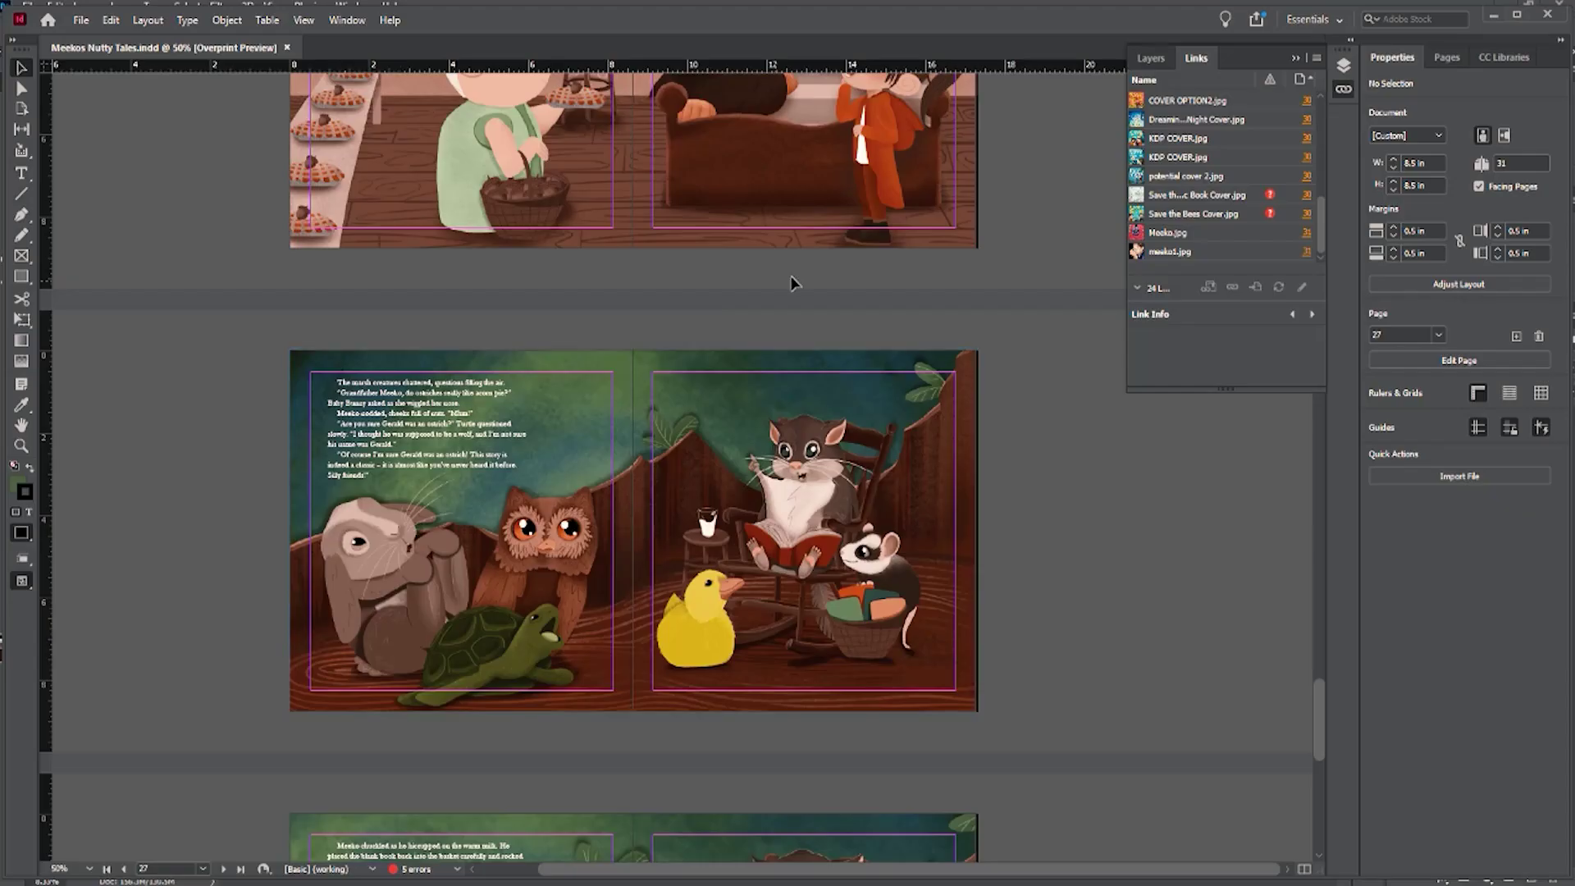
Switch to InDesign and look back through the illustrated spreads of Meekos Nutty Tales.indd from page 27 toward page 11
{"action": "scroll", "coordinate": [792, 283], "scroll_direction": "up", "scroll_amount": 20}
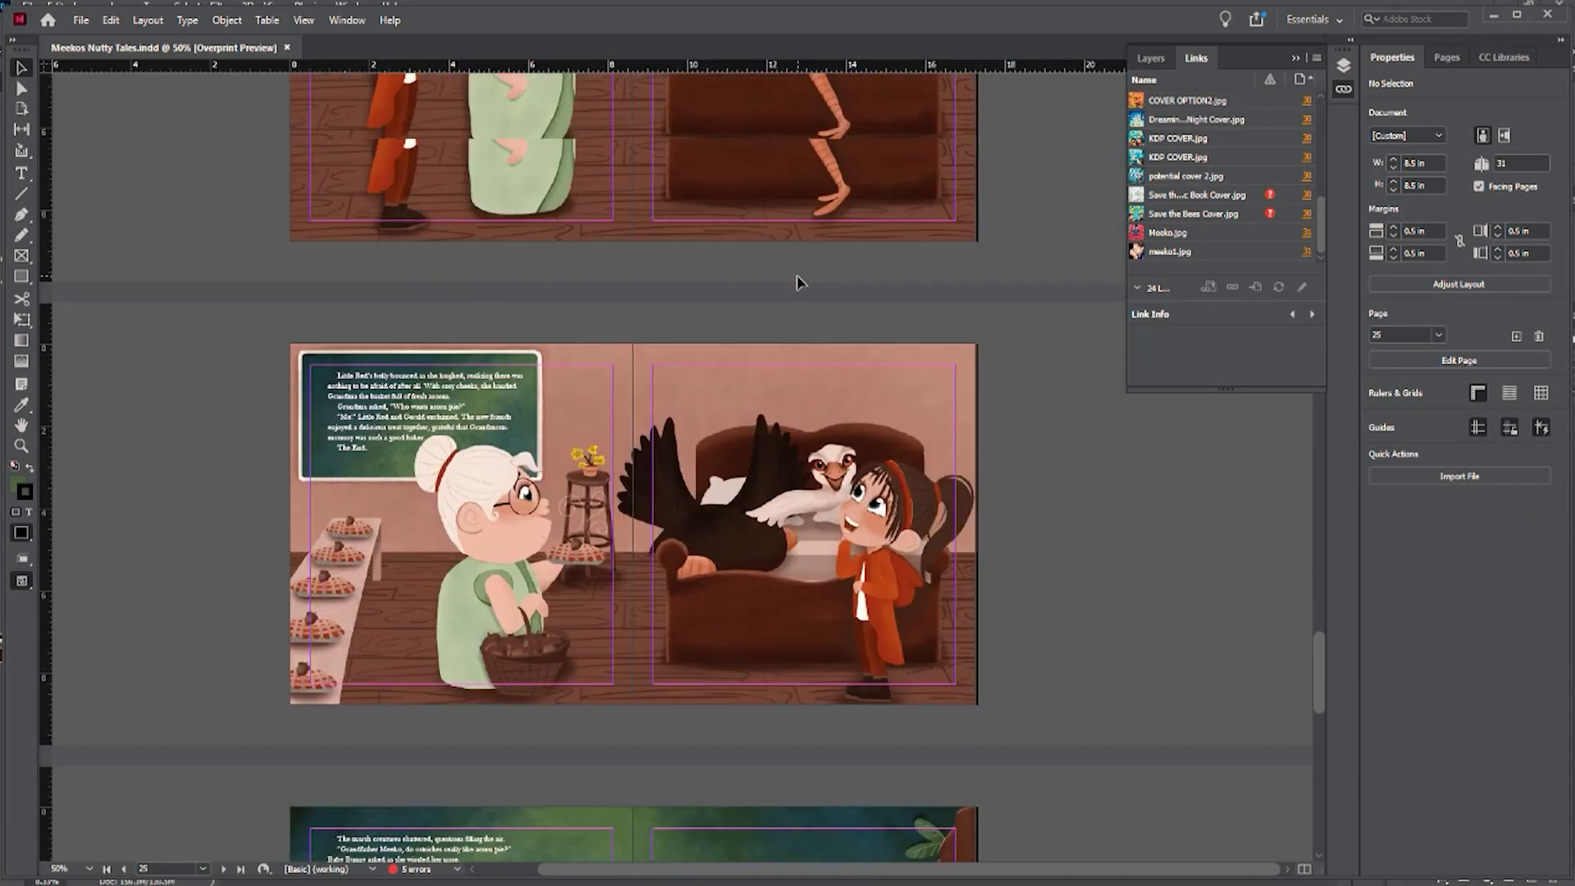
{"action": "scroll", "coordinate": [797, 277], "scroll_direction": "up", "scroll_amount": 1}
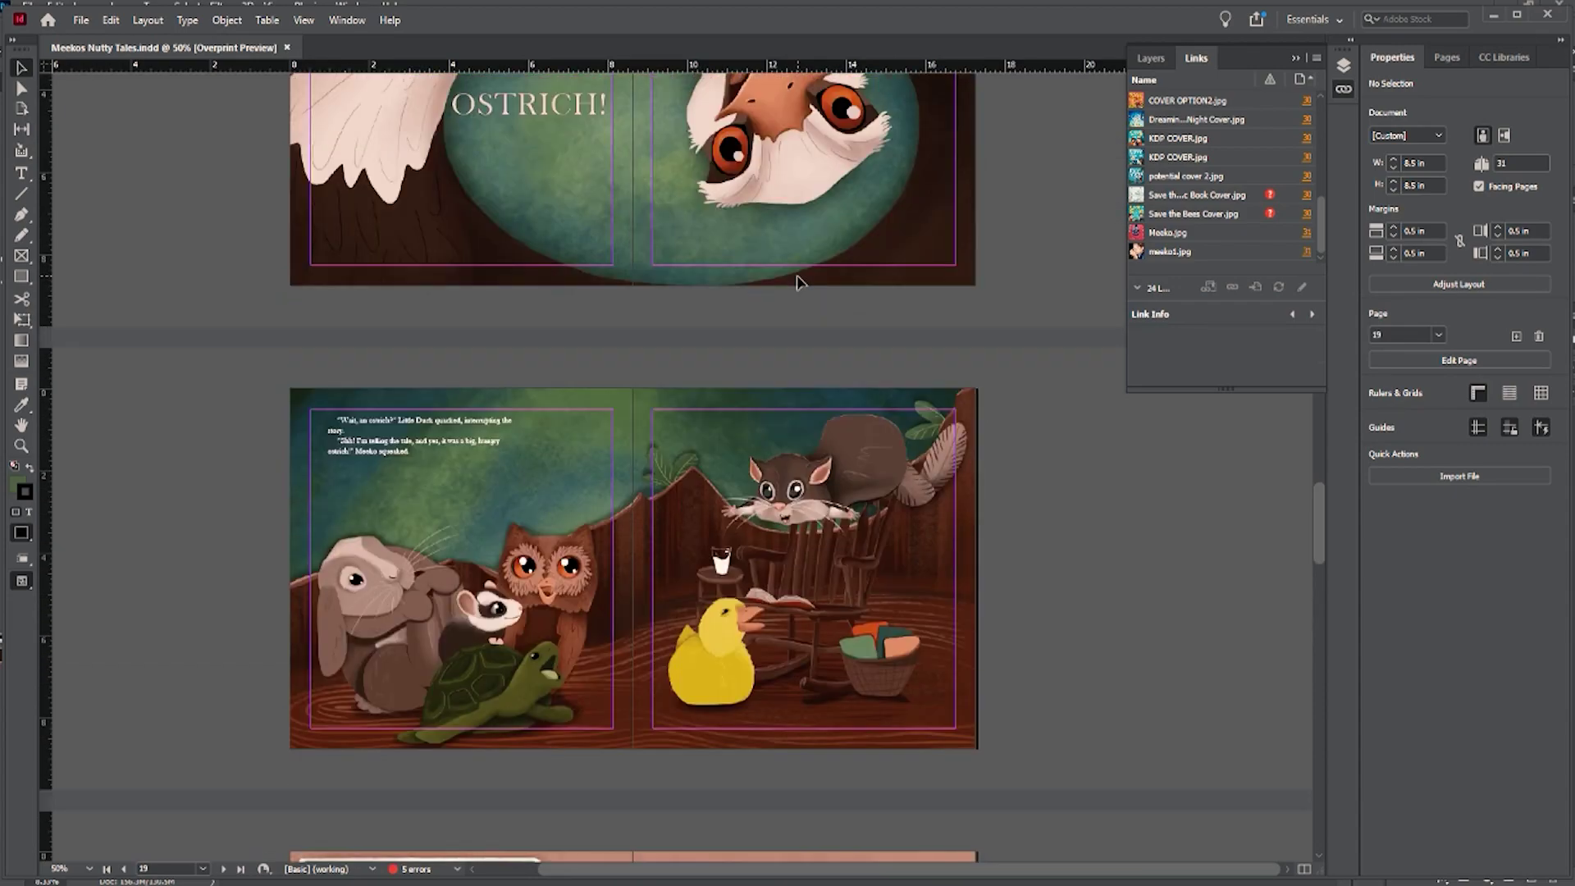
{"action": "scroll", "coordinate": [797, 279], "scroll_direction": "up", "scroll_amount": 4}
{"action": "scroll", "coordinate": [797, 276], "scroll_direction": "up", "scroll_amount": 12}
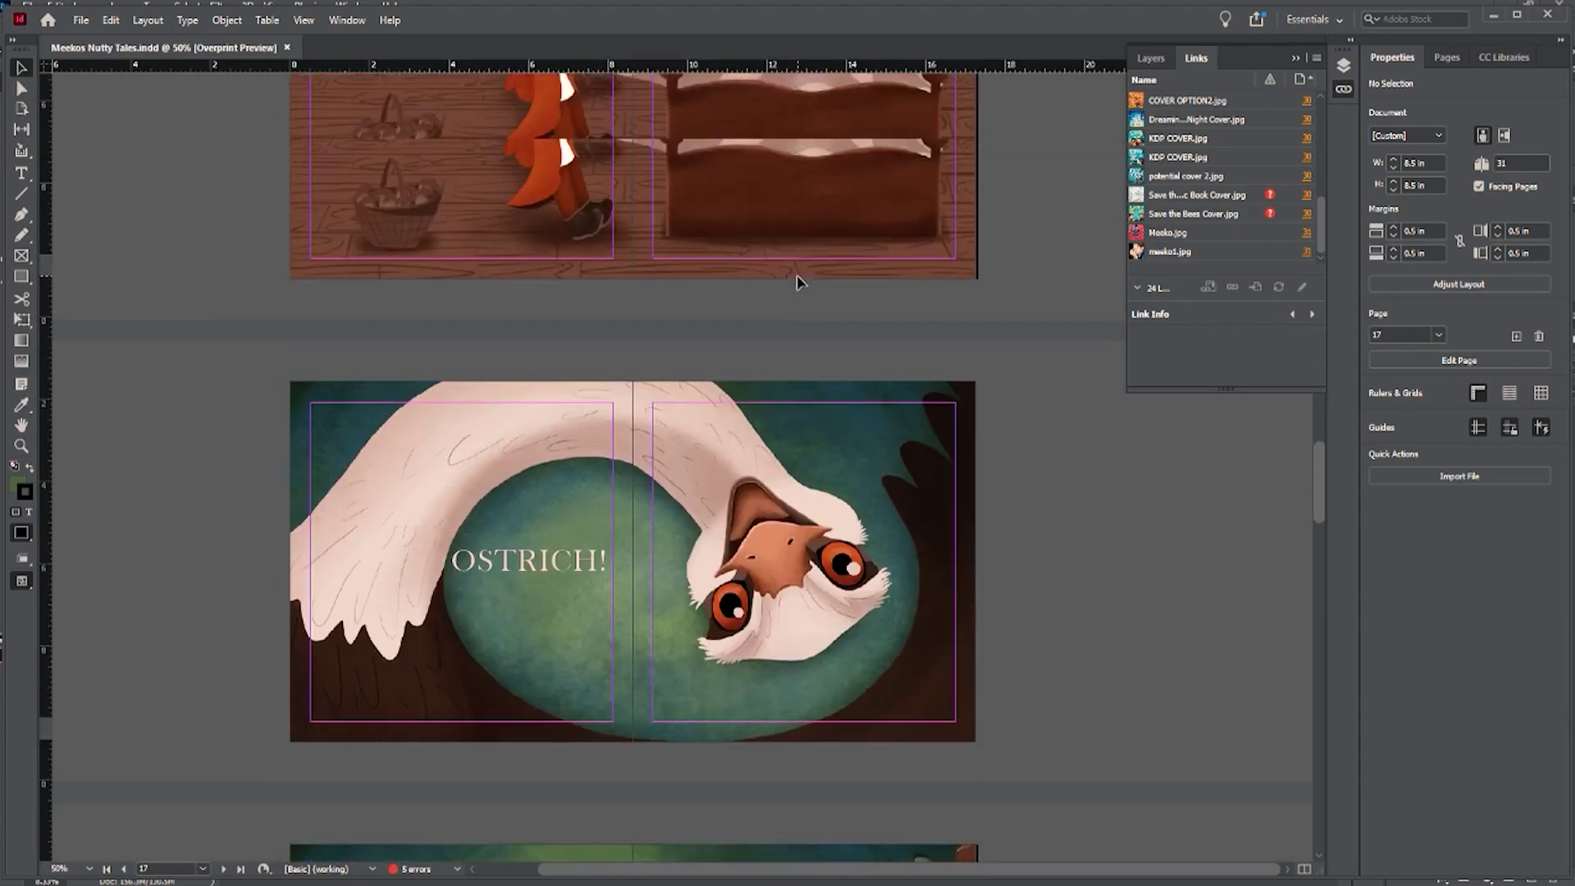
{"action": "scroll", "coordinate": [796, 275], "scroll_direction": "up", "scroll_amount": 1}
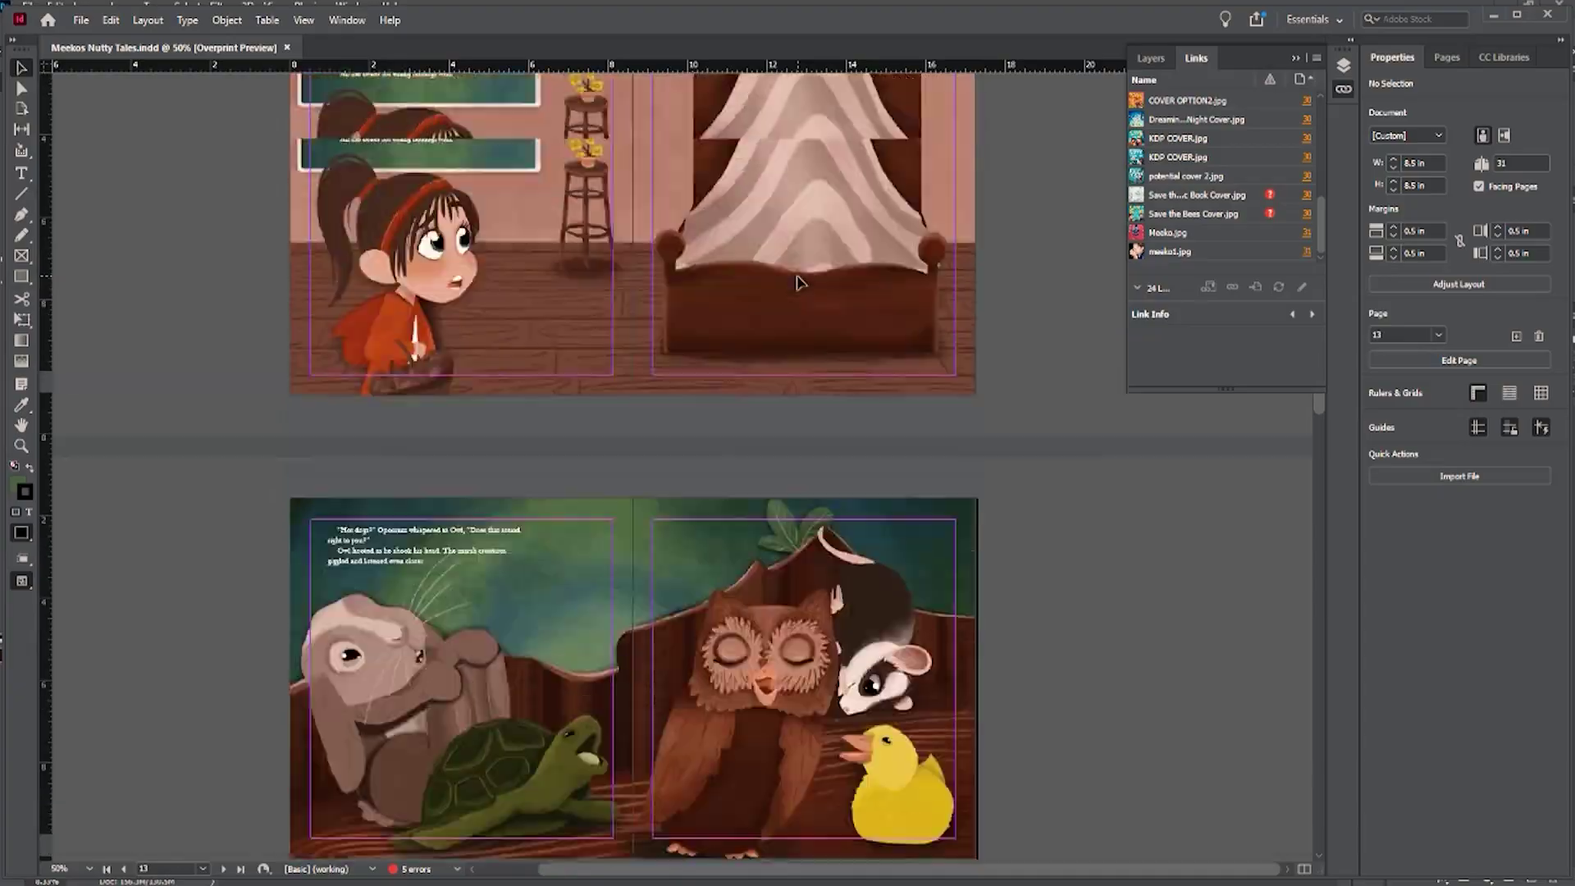
{"action": "scroll", "coordinate": [796, 274], "scroll_direction": "up", "scroll_amount": 5}
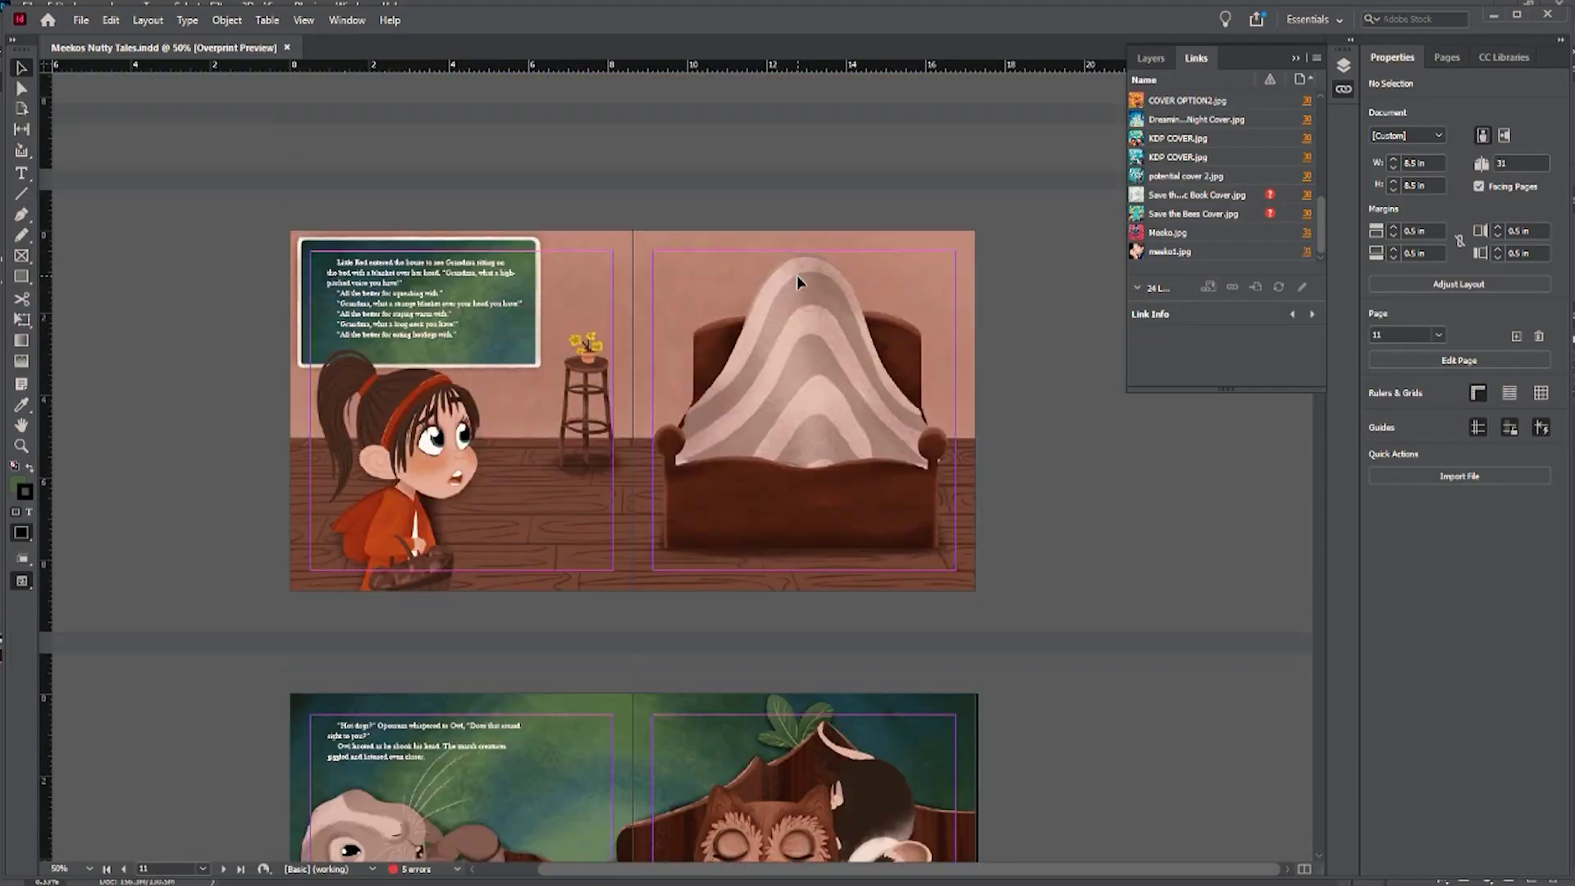
{"action": "scroll", "coordinate": [796, 274], "scroll_direction": "up", "scroll_amount": 2}
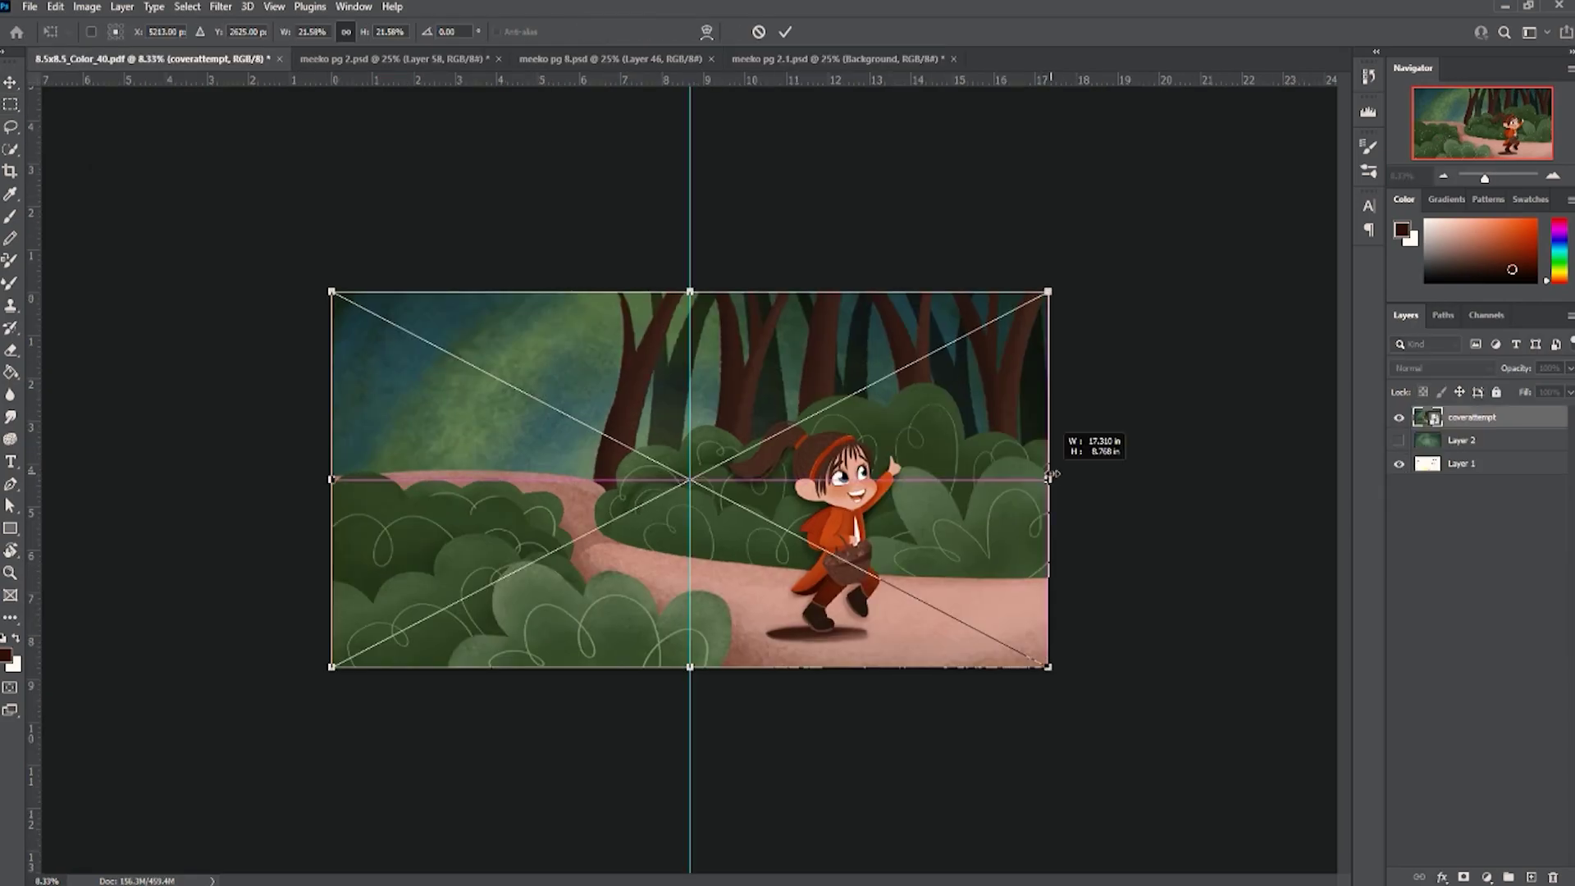
In Photoshop, enlarge the coverattempt artwork slightly so it spans the full width of the cover template
{"action": "left_click_drag", "start_coordinate": [1052, 474], "coordinate": [1055, 474]}
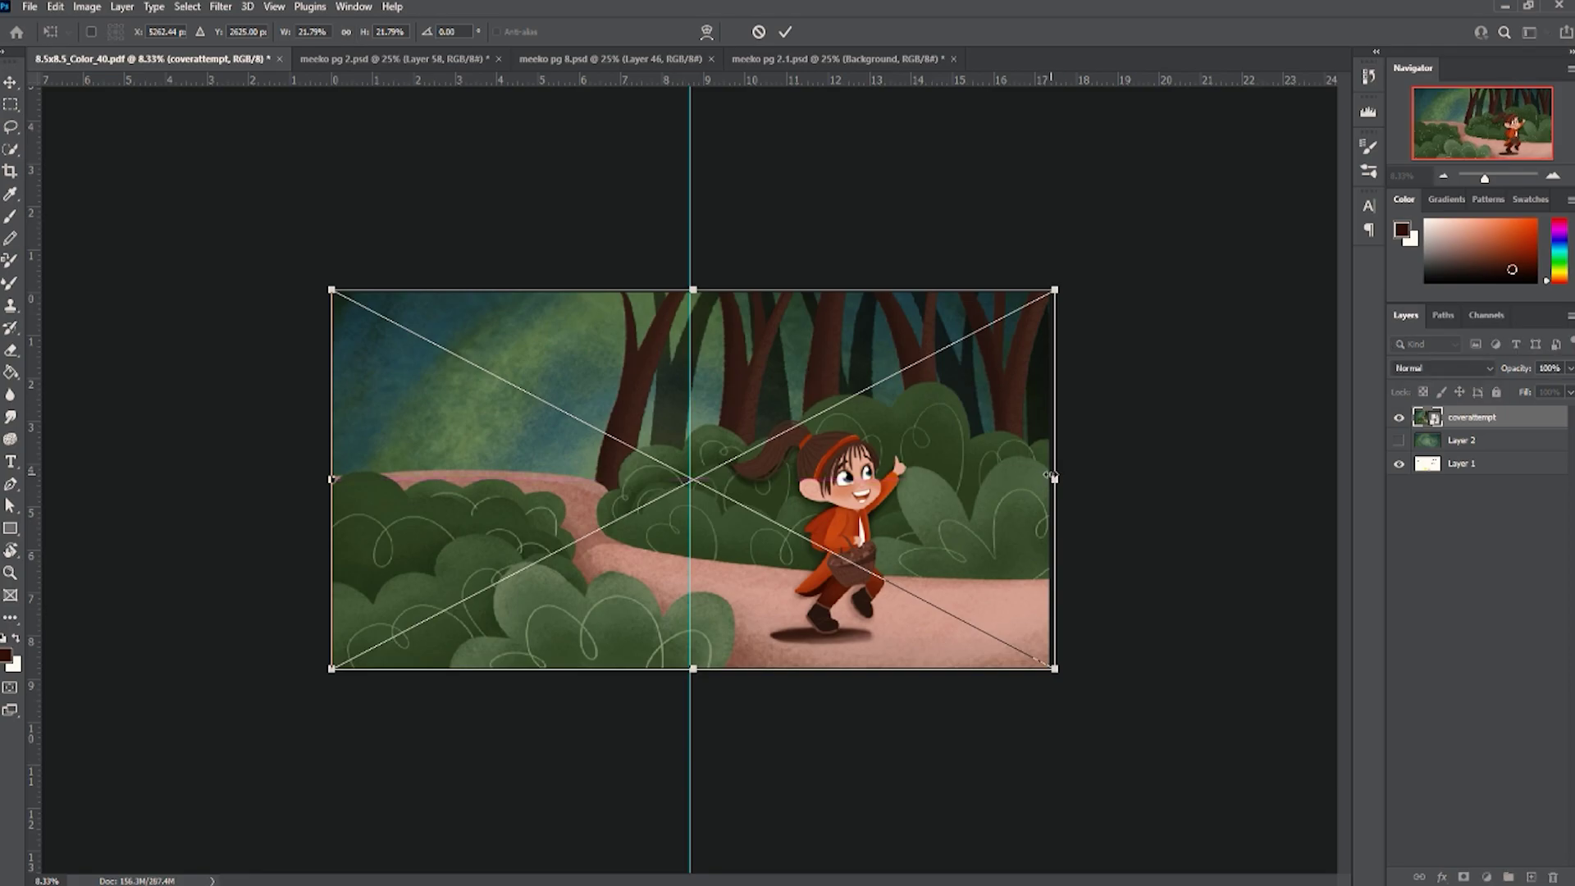
{"action": "left_click_drag", "start_coordinate": [1054, 478], "coordinate": [1057, 478]}
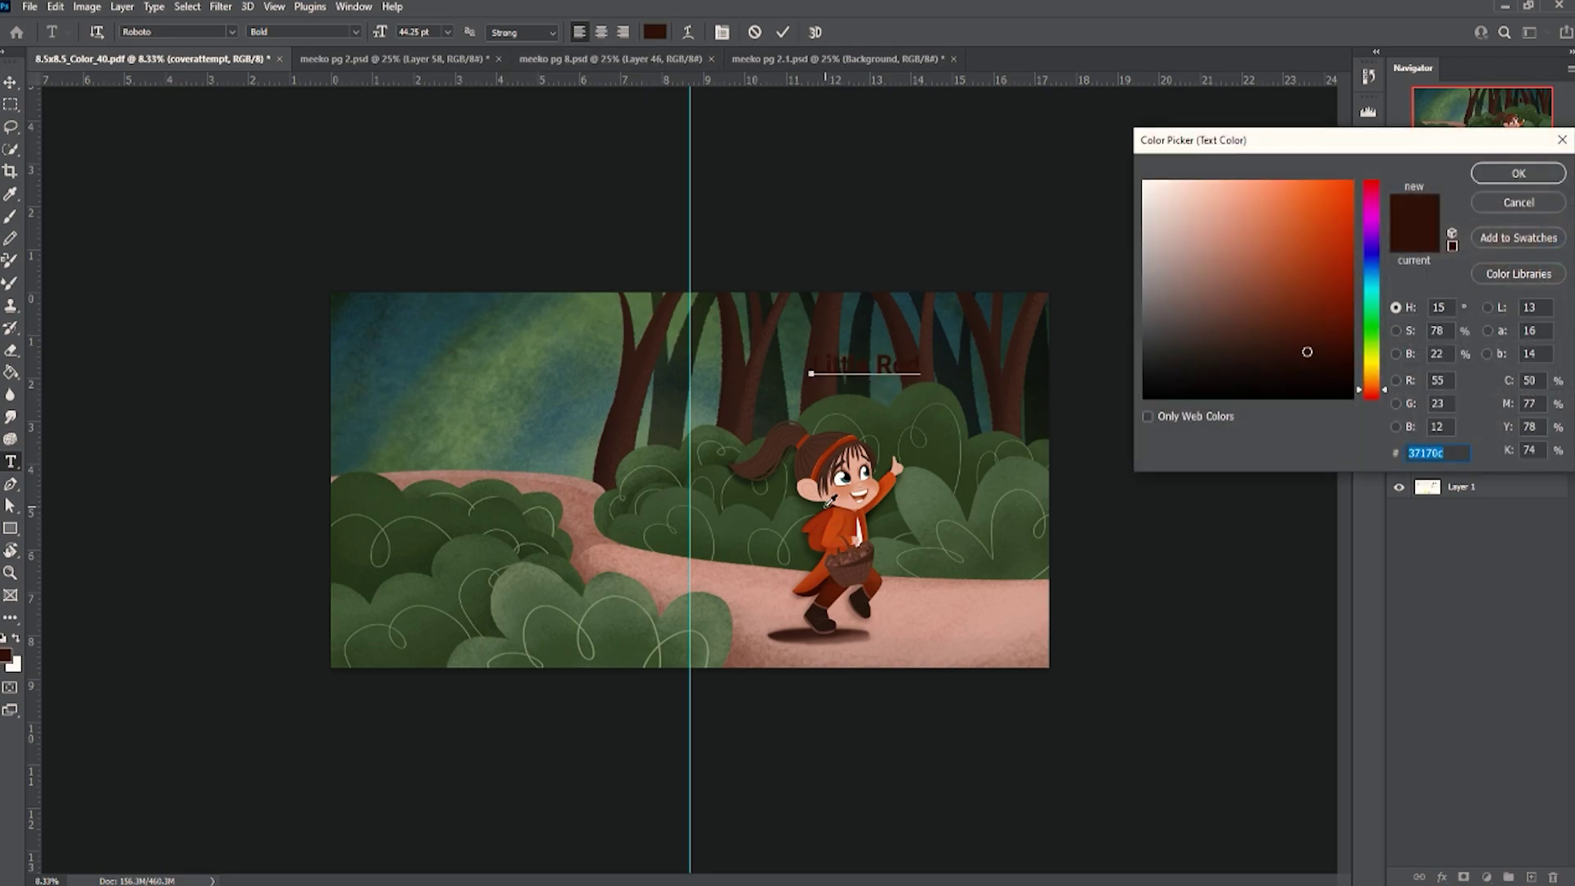
Color the Little Red title text with the orange-red bb481f sampled from the girl's outfit
{"action": "left_click", "coordinate": [837, 516]}
{"action": "left_click", "coordinate": [1517, 173]}
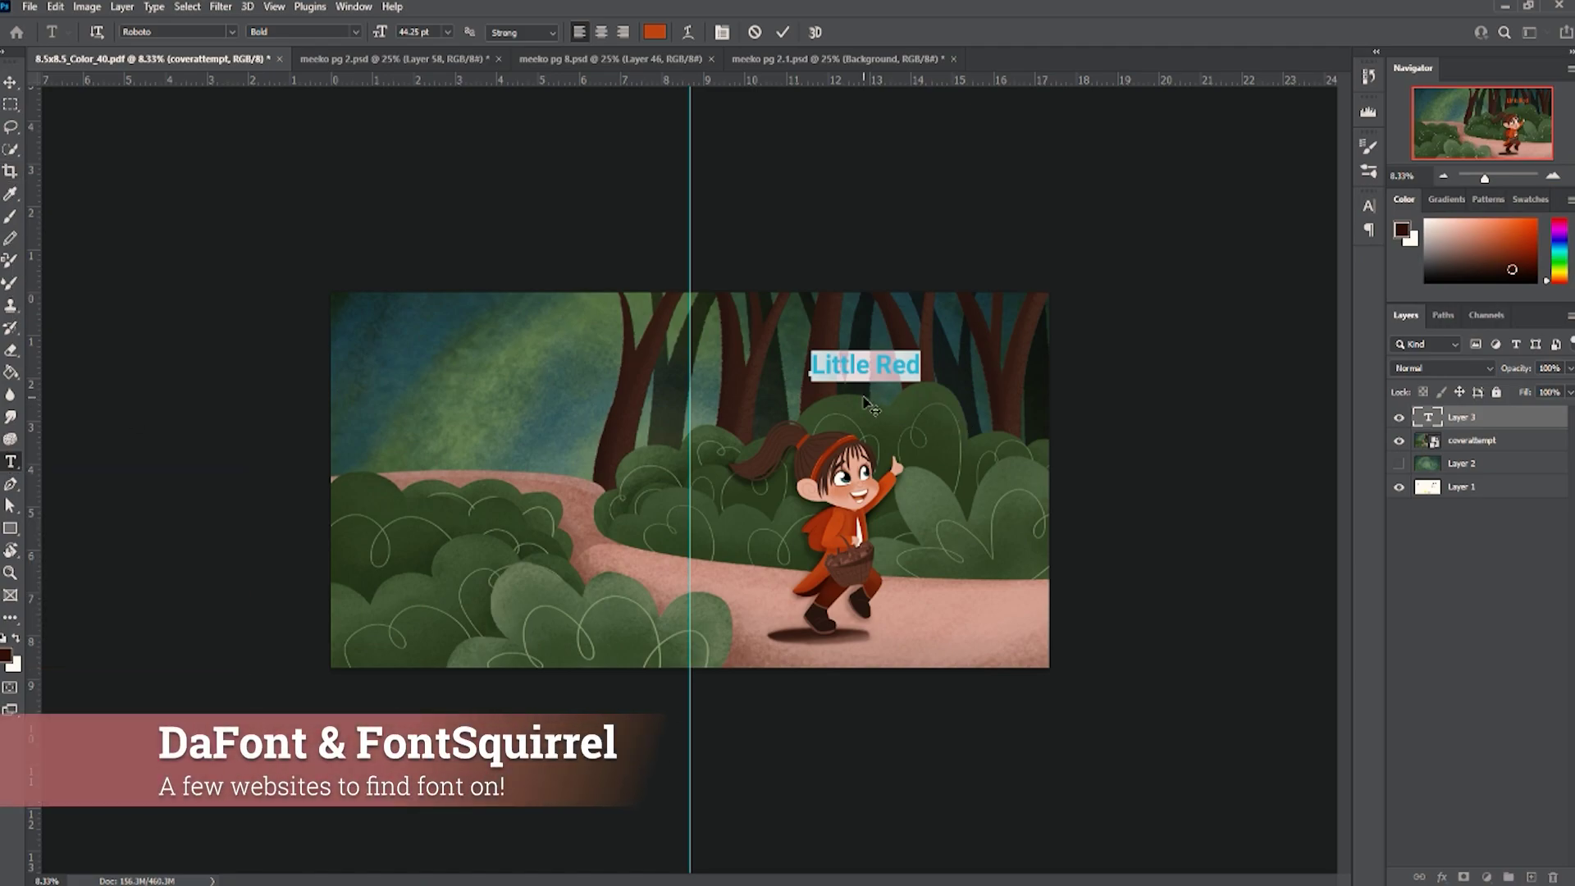
{"action": "left_click", "coordinate": [782, 32]}
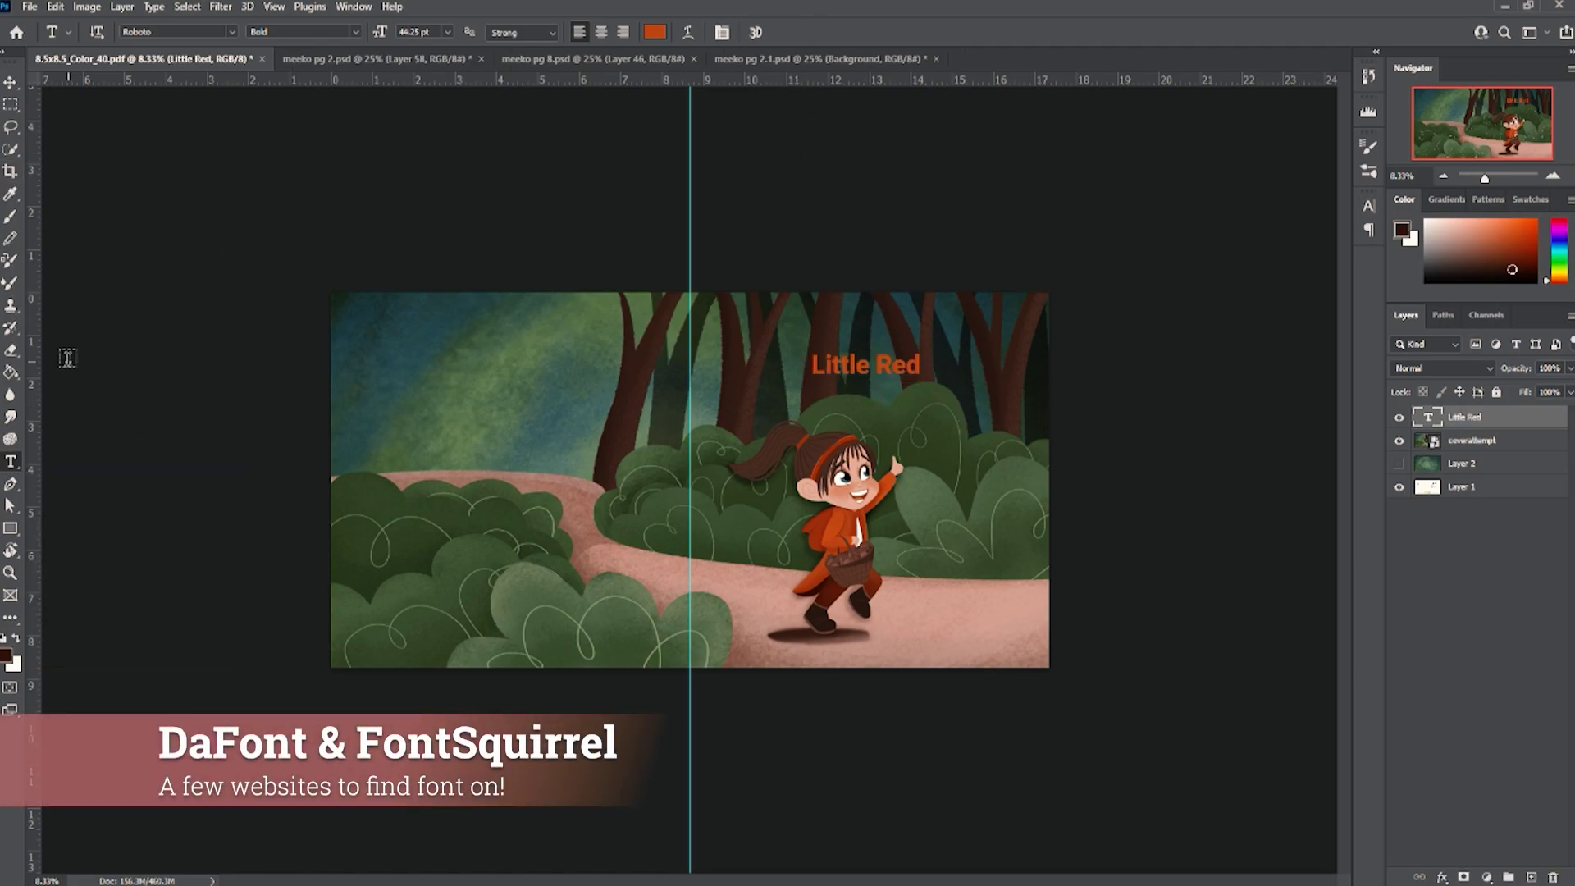
Add the subtitle text "Meeko's Nutty Tales" on a new text layer below the Little Red title
{"action": "left_click", "coordinate": [792, 412]}
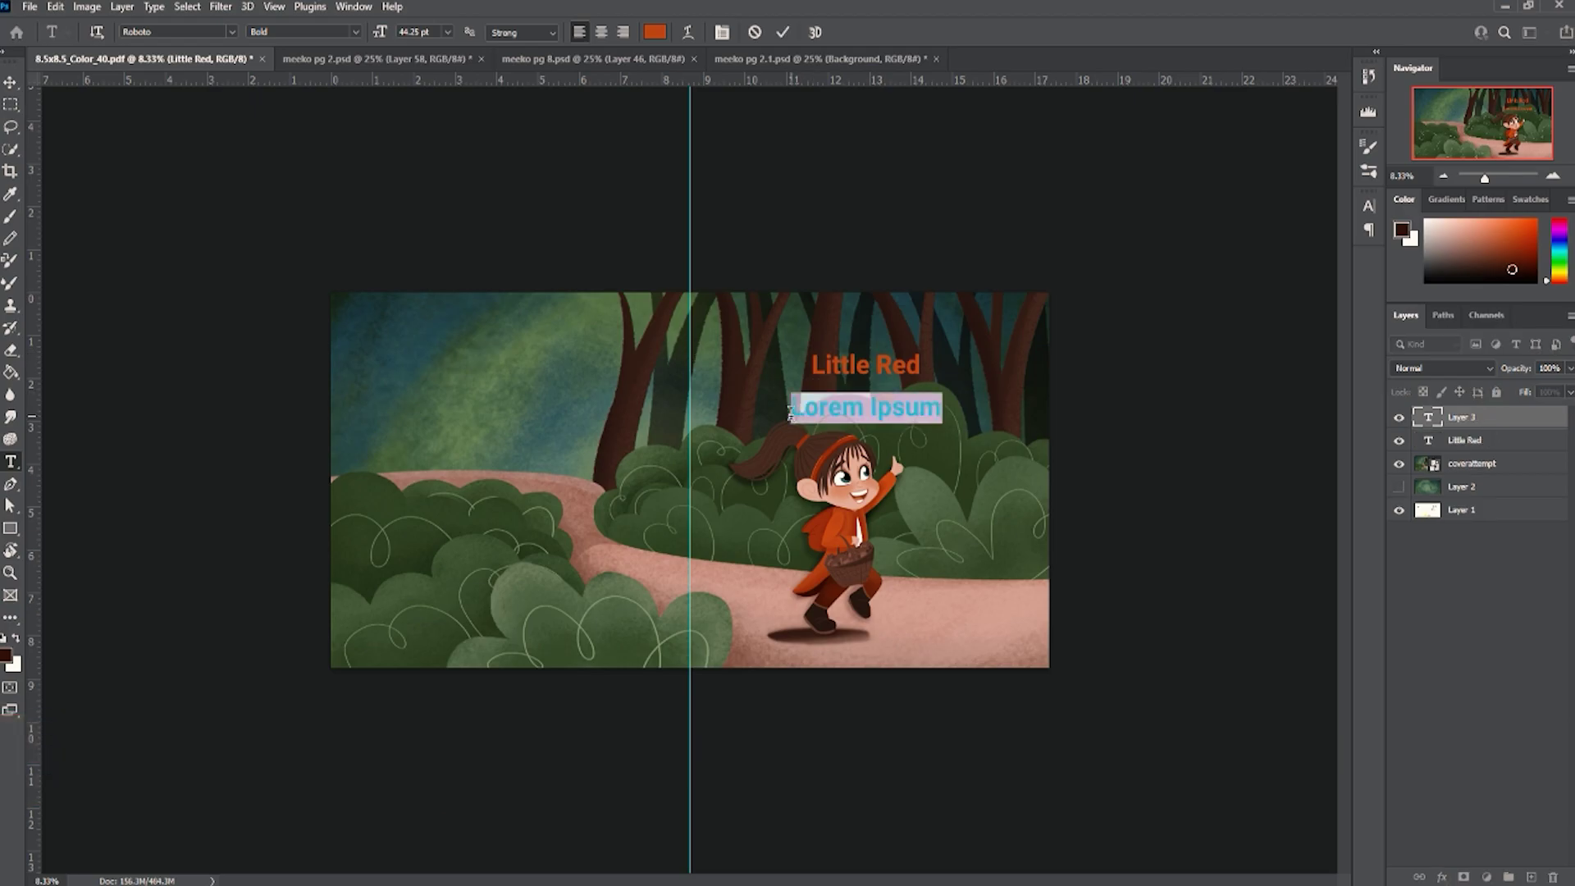
{"action": "type", "text": "Mee"}
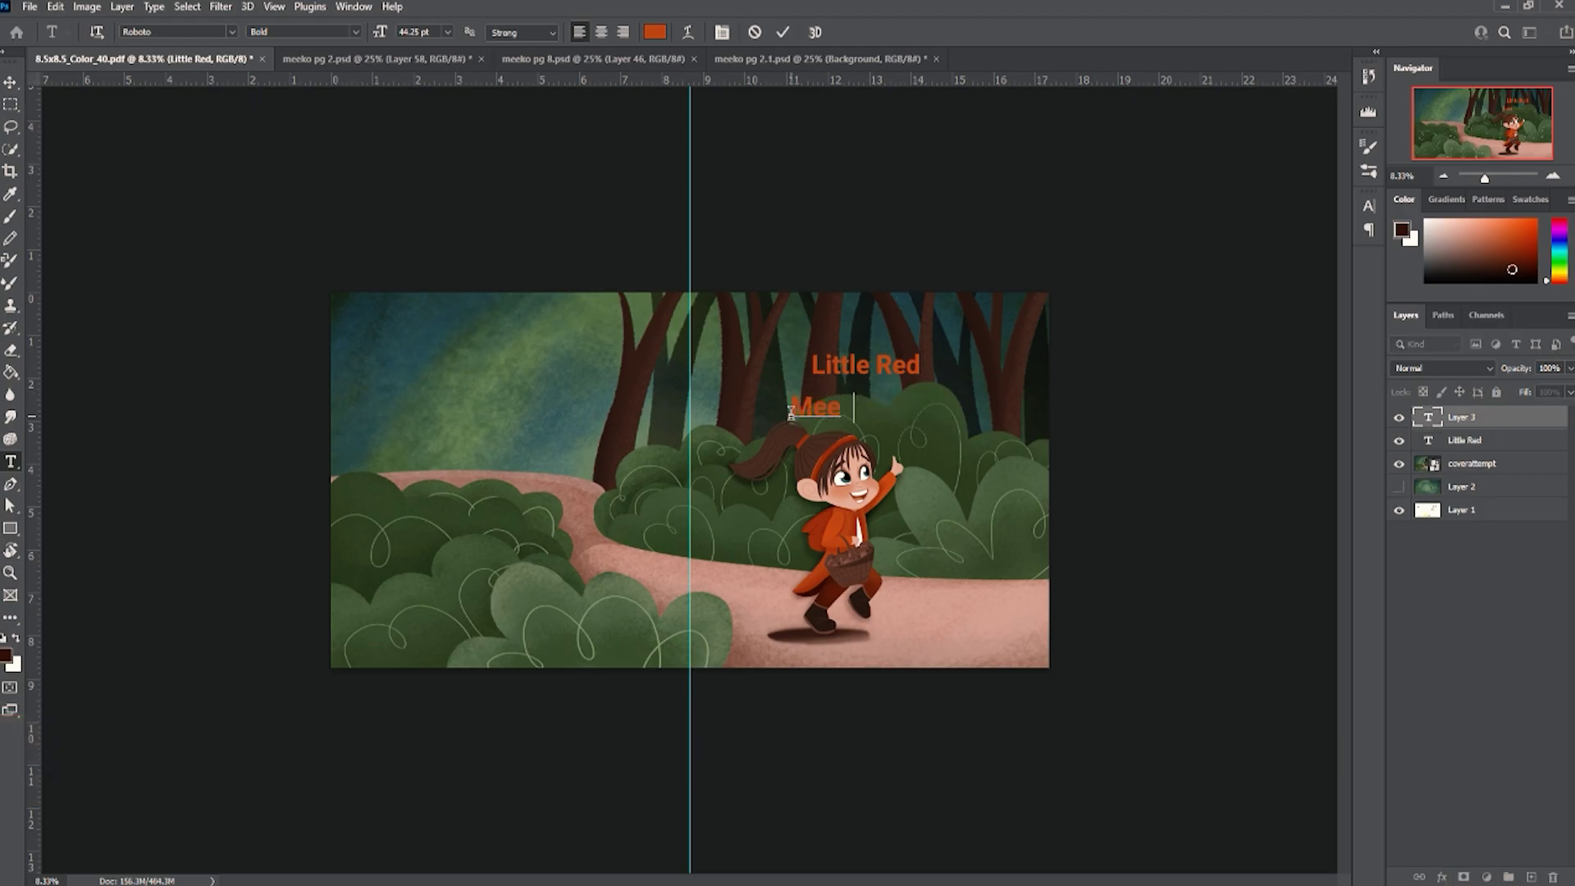
{"action": "type", "text": "ko's Nutty Tales"}
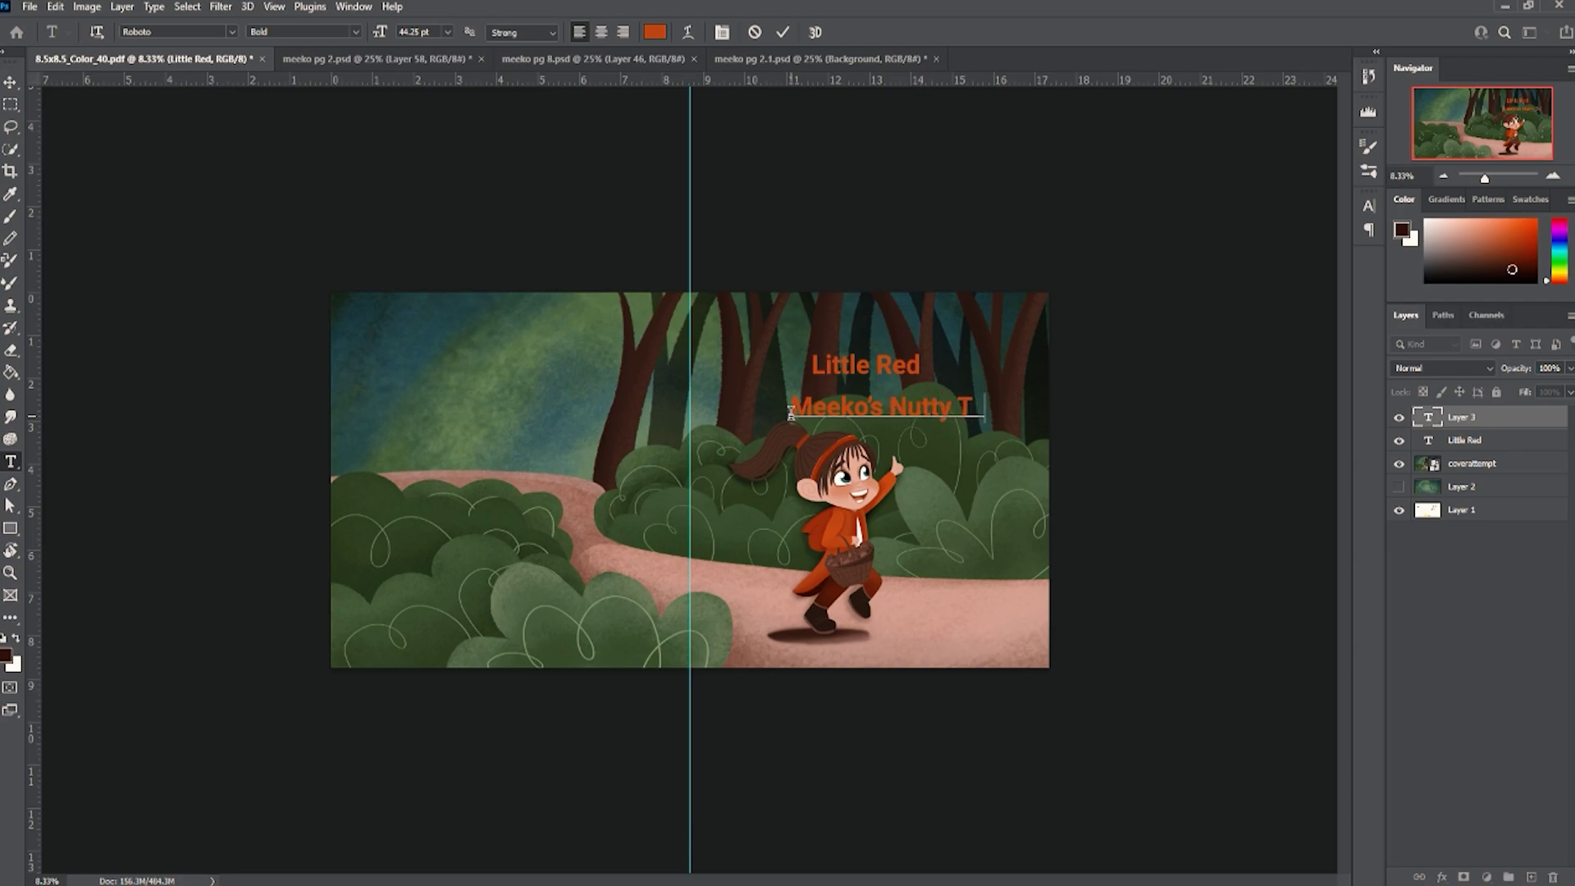
Set the whole Meeko's Nutty Tales subtitle in the Carton Six Regular font
{"action": "key", "text": "ctrl+a"}
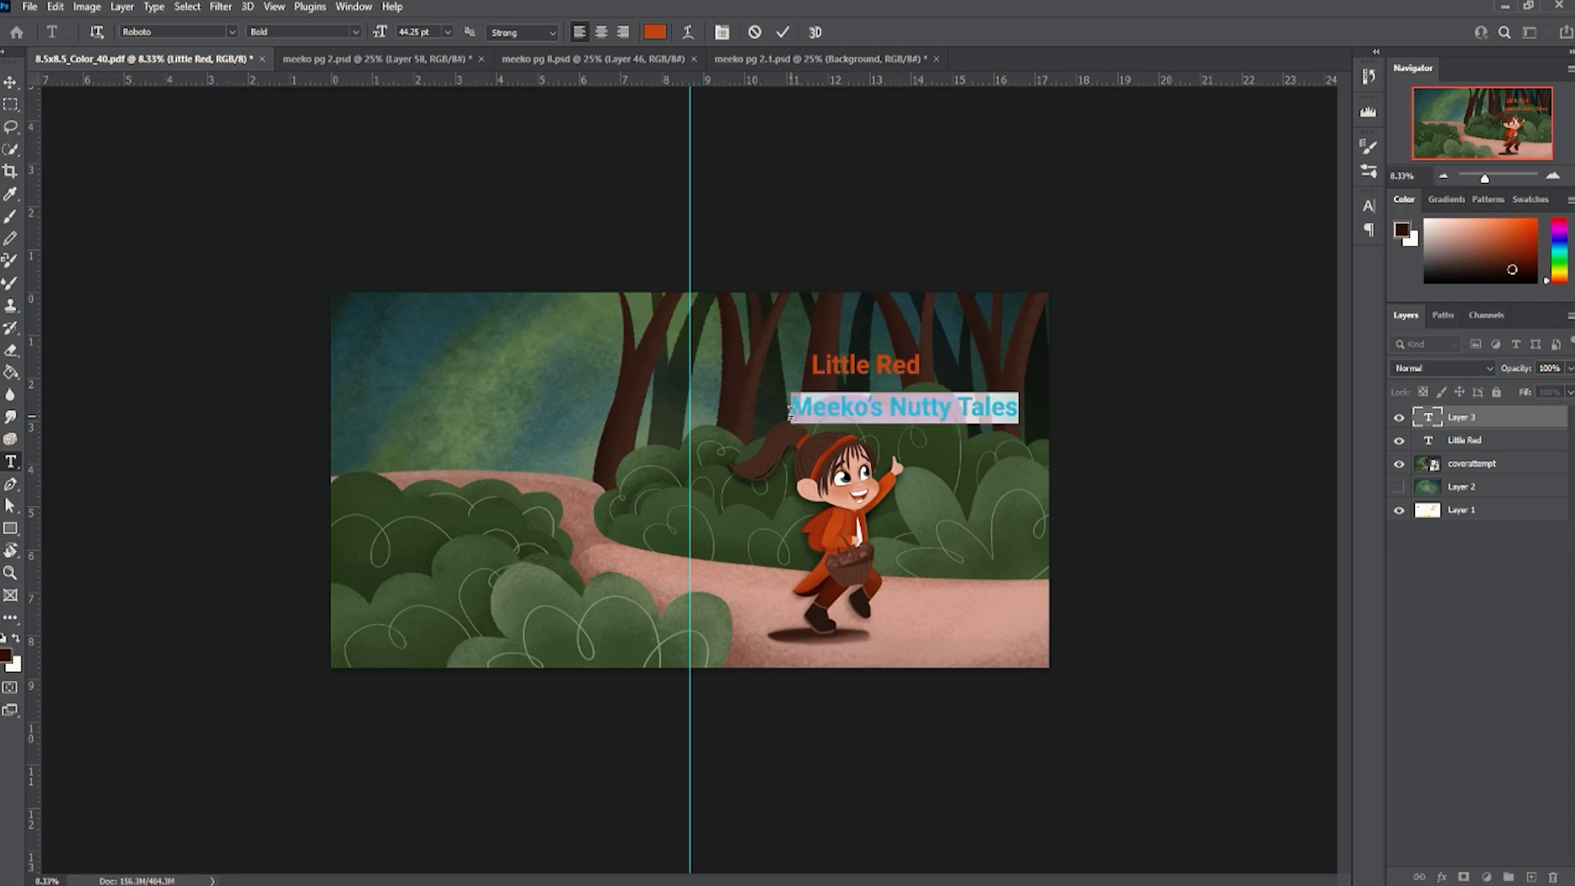
{"action": "left_click", "coordinate": [662, 33]}
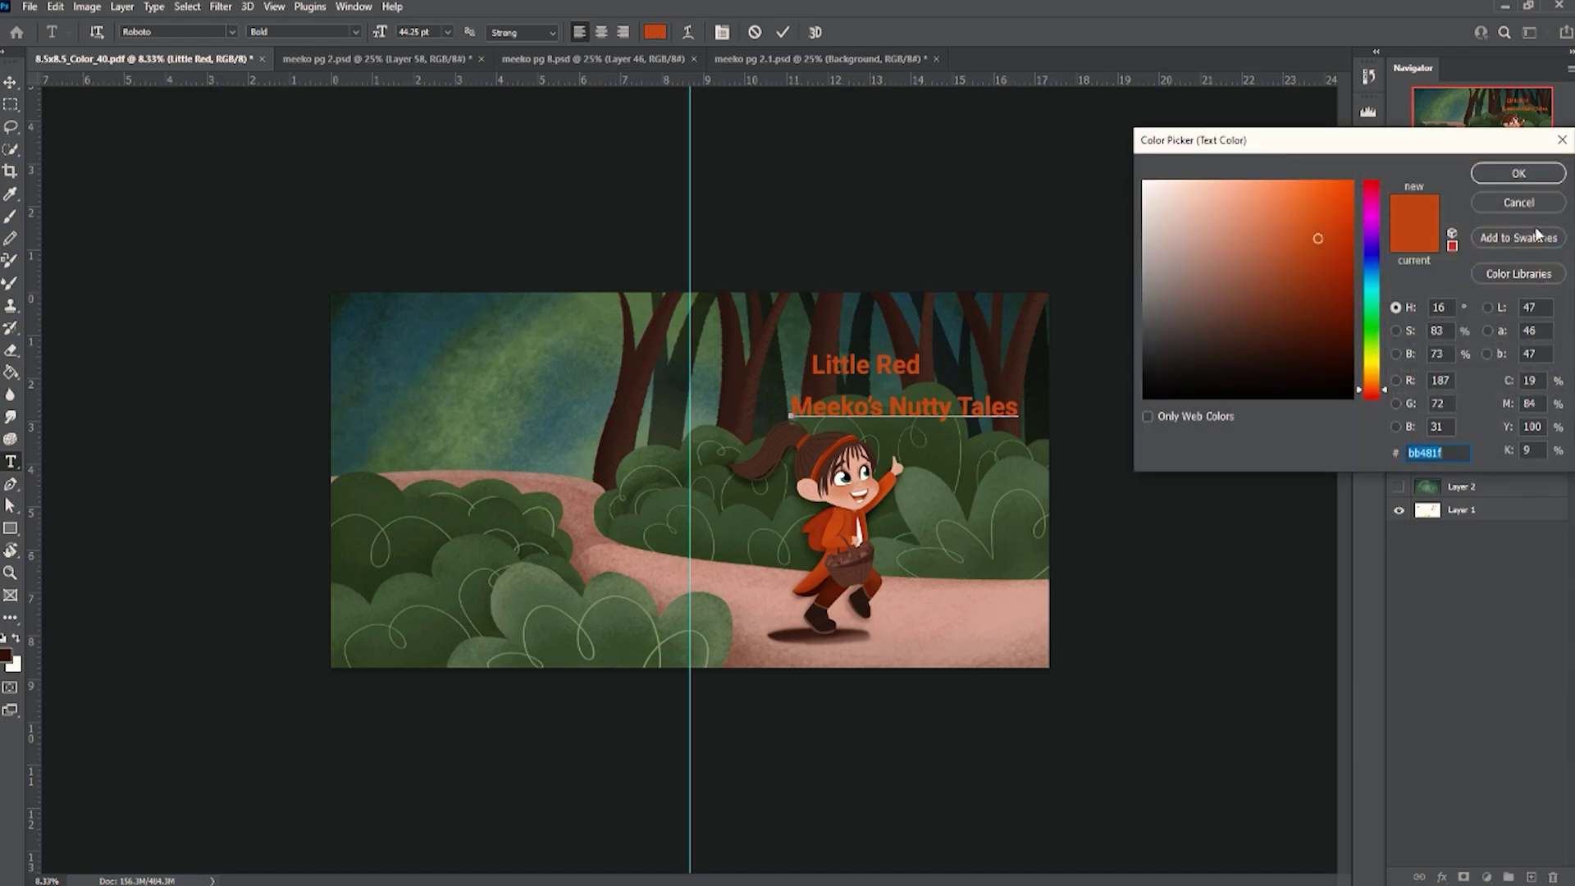
{"action": "left_click", "coordinate": [1527, 199]}
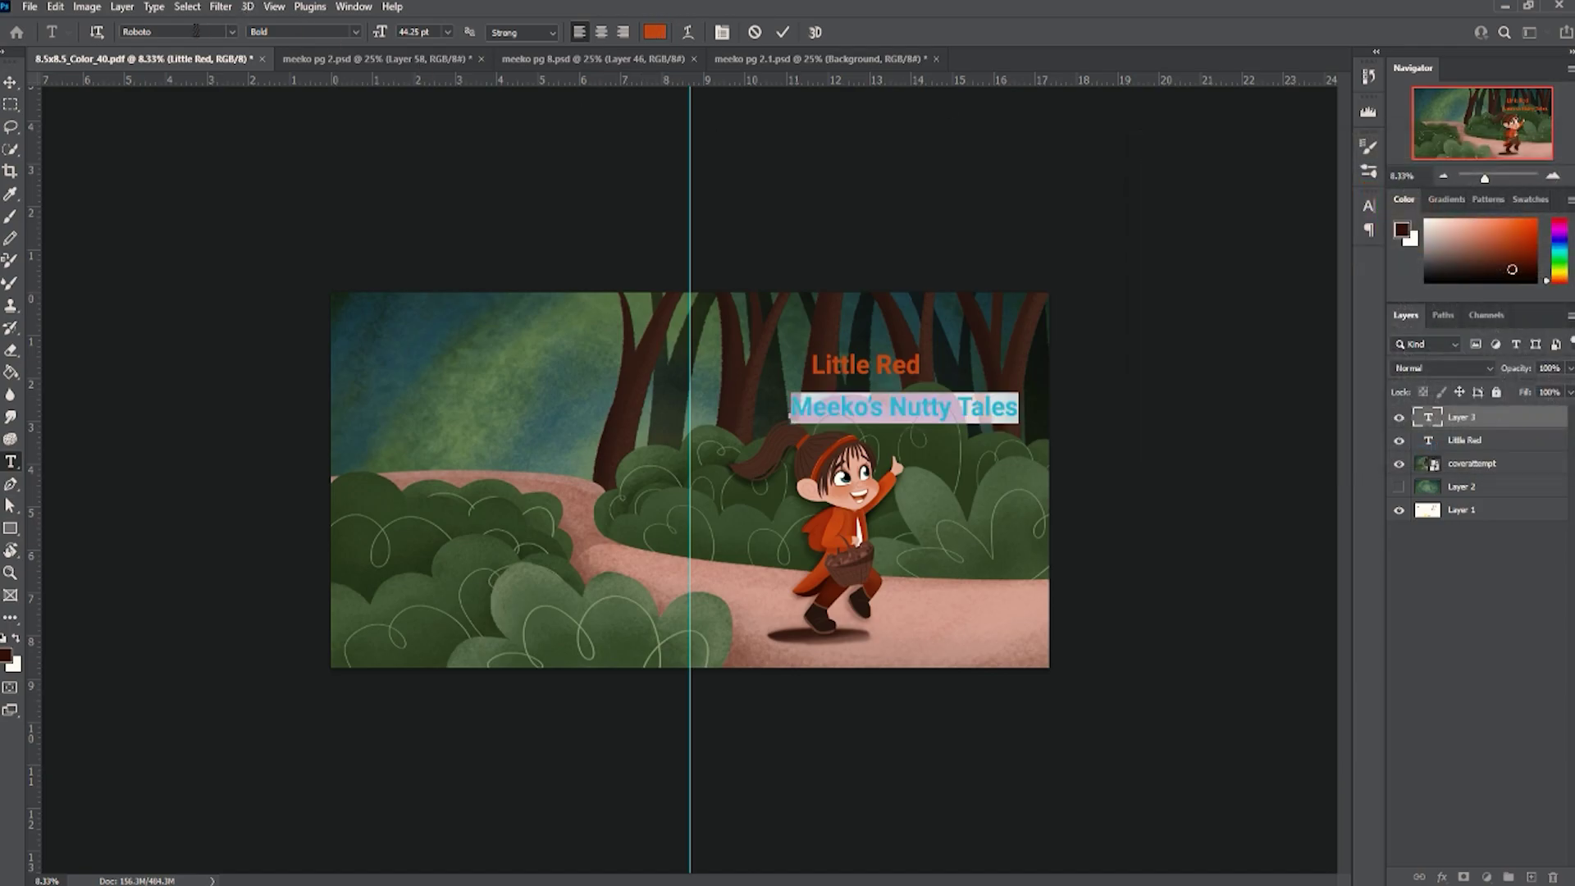
{"action": "left_click", "coordinate": [195, 30]}
{"action": "type", "text": "car"}
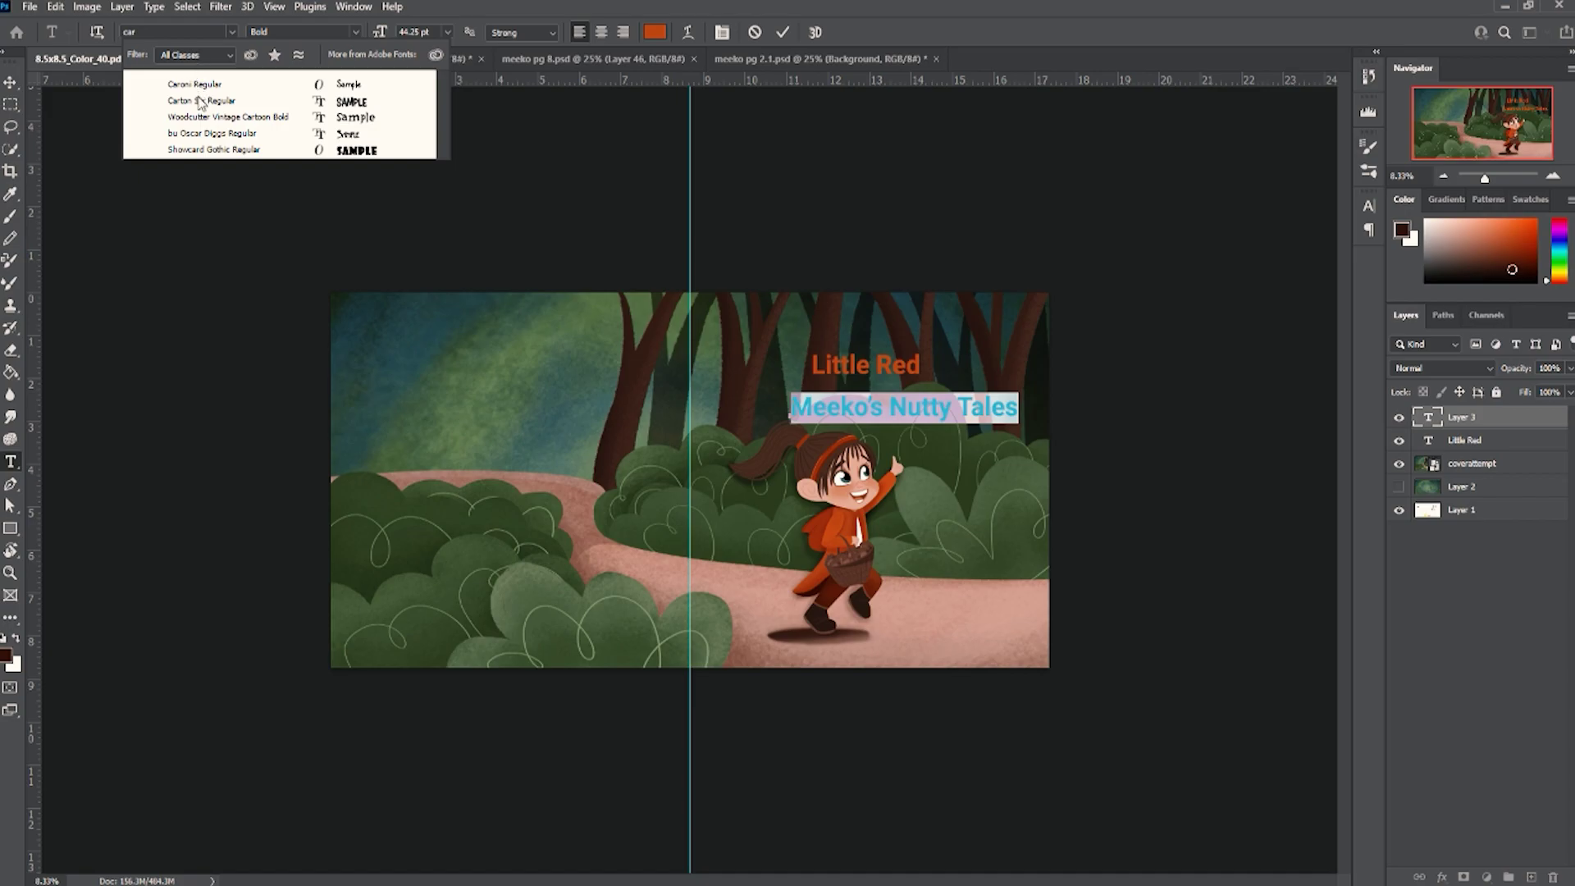
{"action": "left_click", "coordinate": [199, 101]}
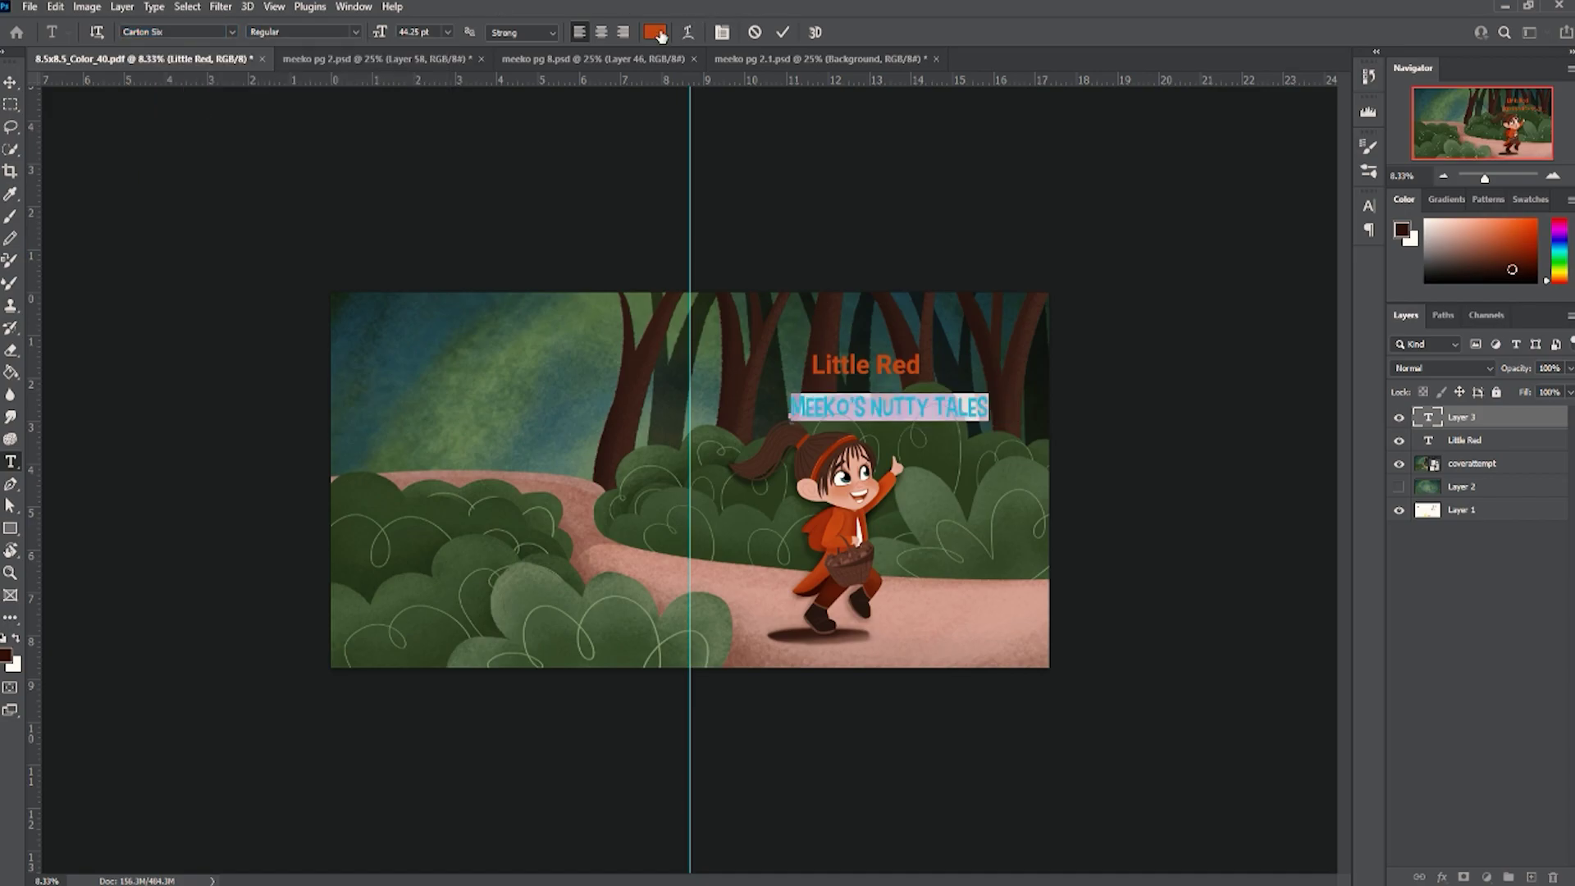
Change the Meeko's Nutty Tales subtitle color to the muted pink c7988a, matching the forest path
{"action": "left_click", "coordinate": [656, 33]}
{"action": "left_click", "coordinate": [836, 302]}
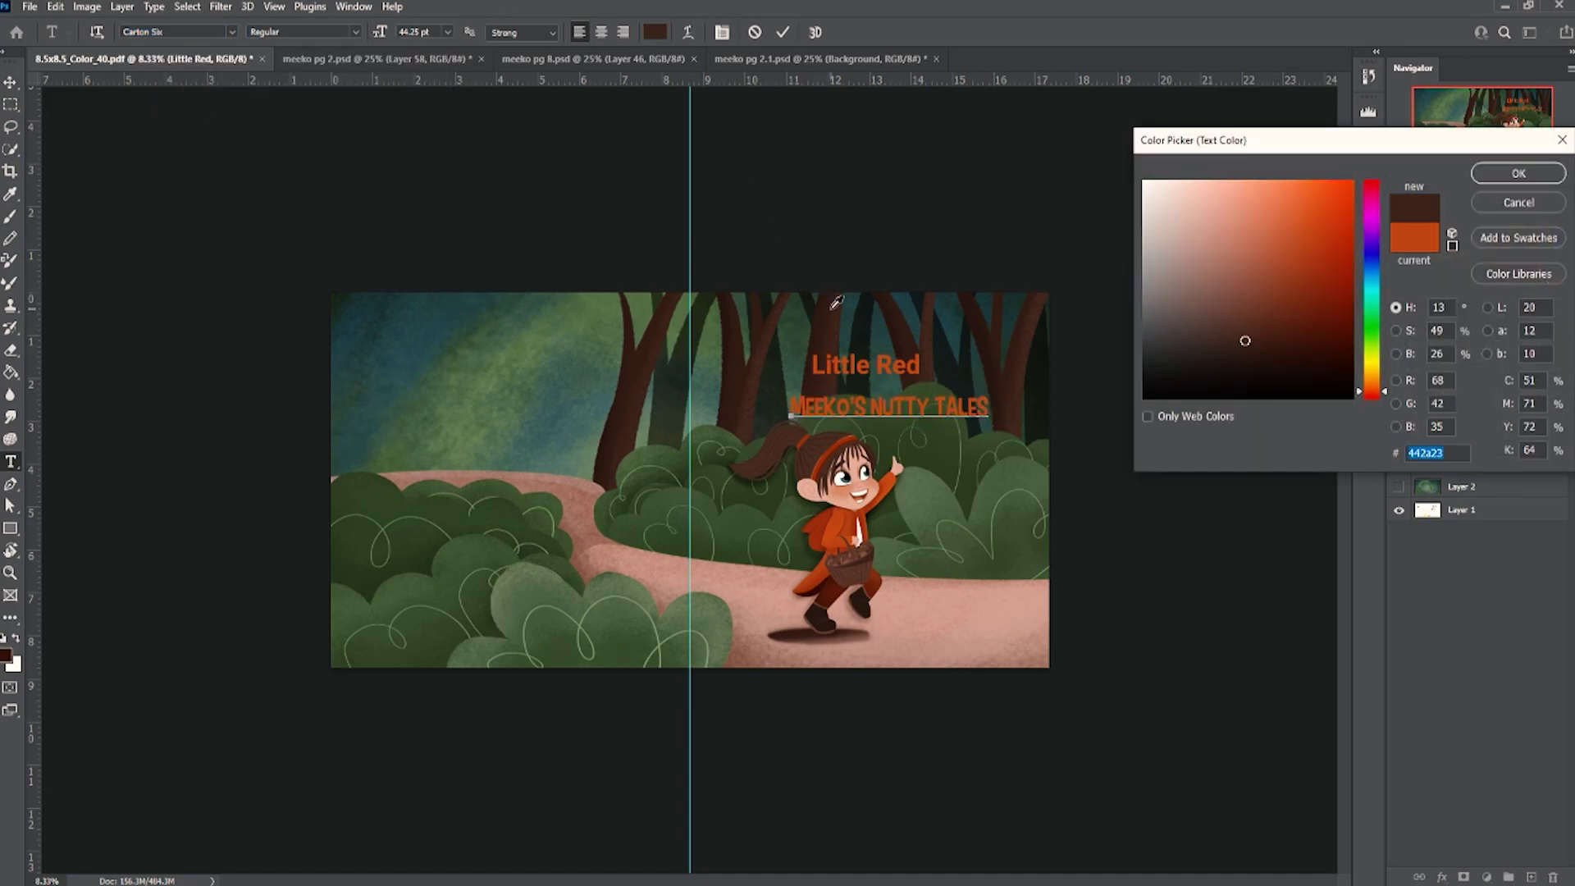
{"action": "left_click", "coordinate": [1186, 232]}
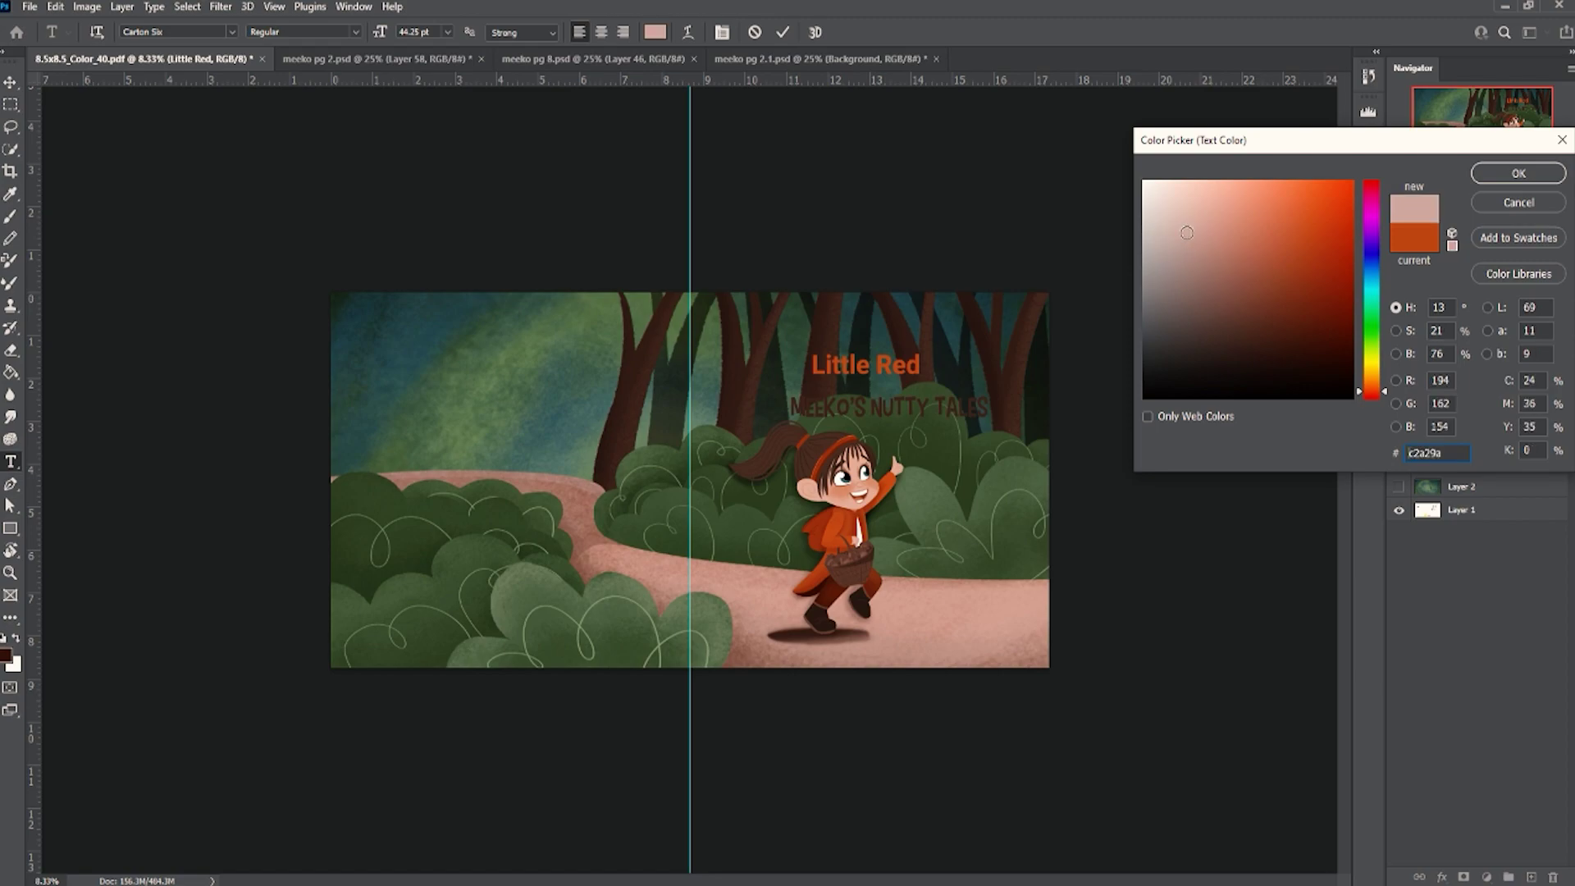
{"action": "left_click", "coordinate": [1246, 234]}
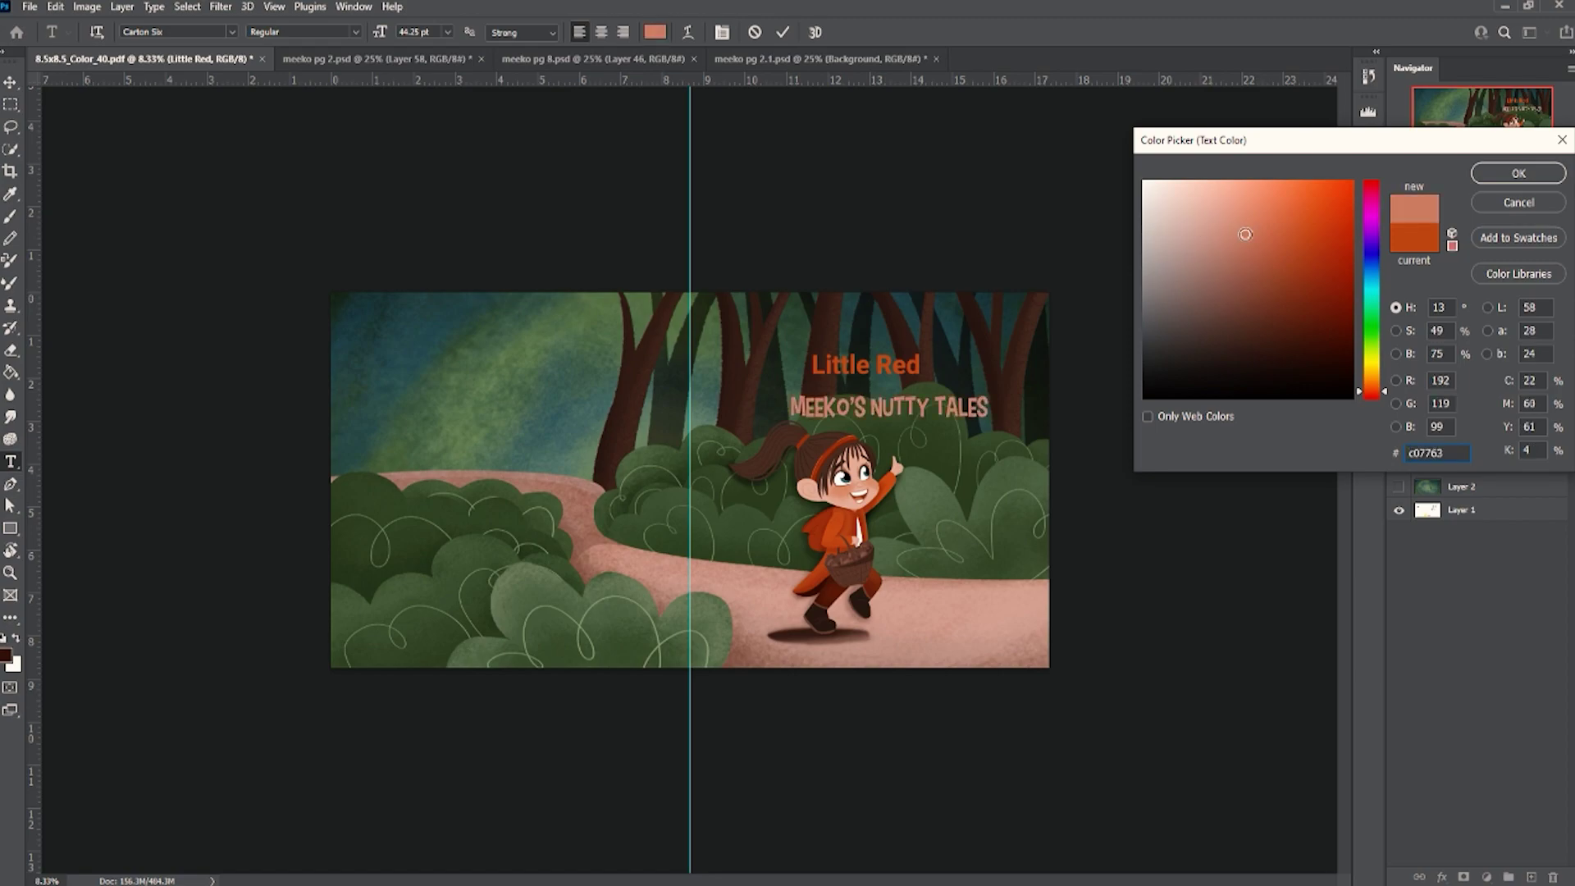
{"action": "left_click", "coordinate": [1197, 245]}
{"action": "left_click", "coordinate": [1207, 228]}
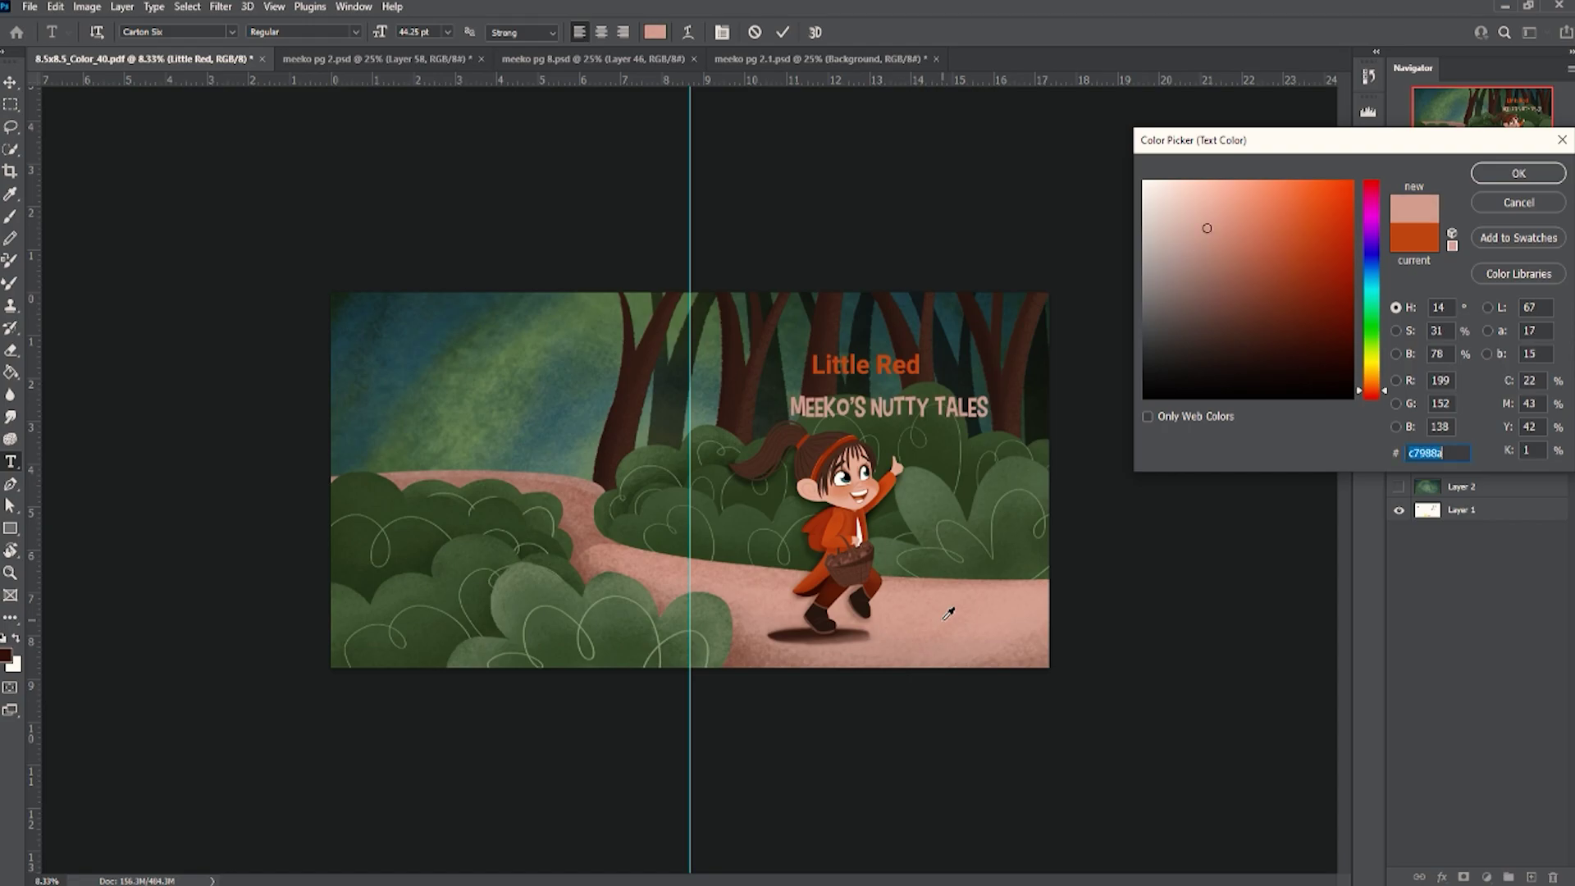
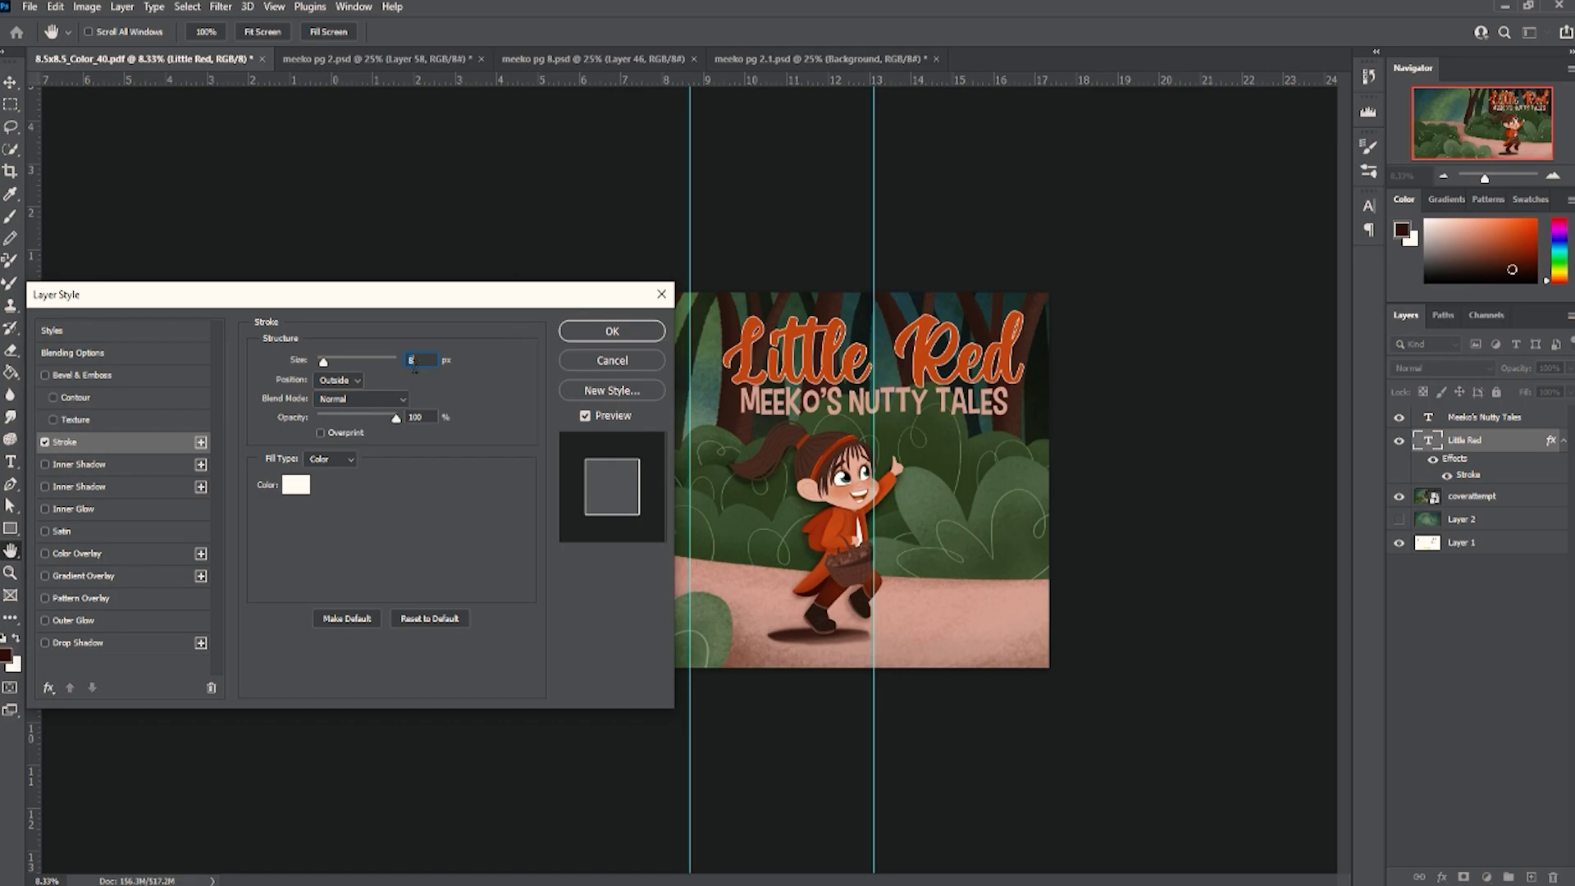
Increase the white outside stroke on the Little Red title to 29 px
{"action": "left_click_drag", "start_coordinate": [328, 361], "coordinate": [332, 365]}
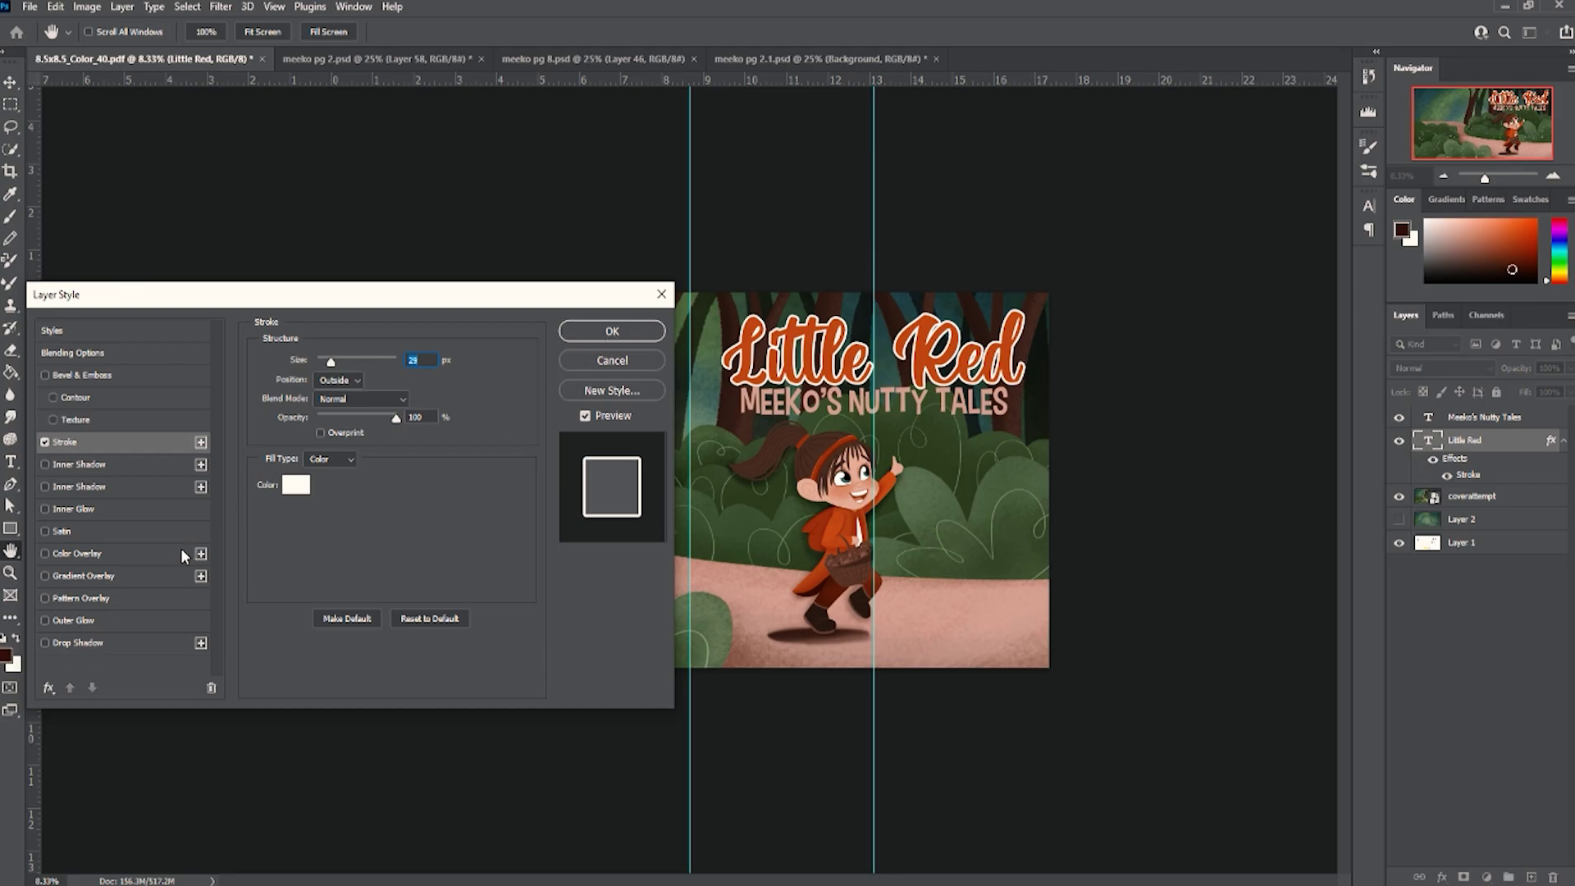
Add a drop shadow effect to the Little Red title
{"action": "left_click", "coordinate": [77, 645]}
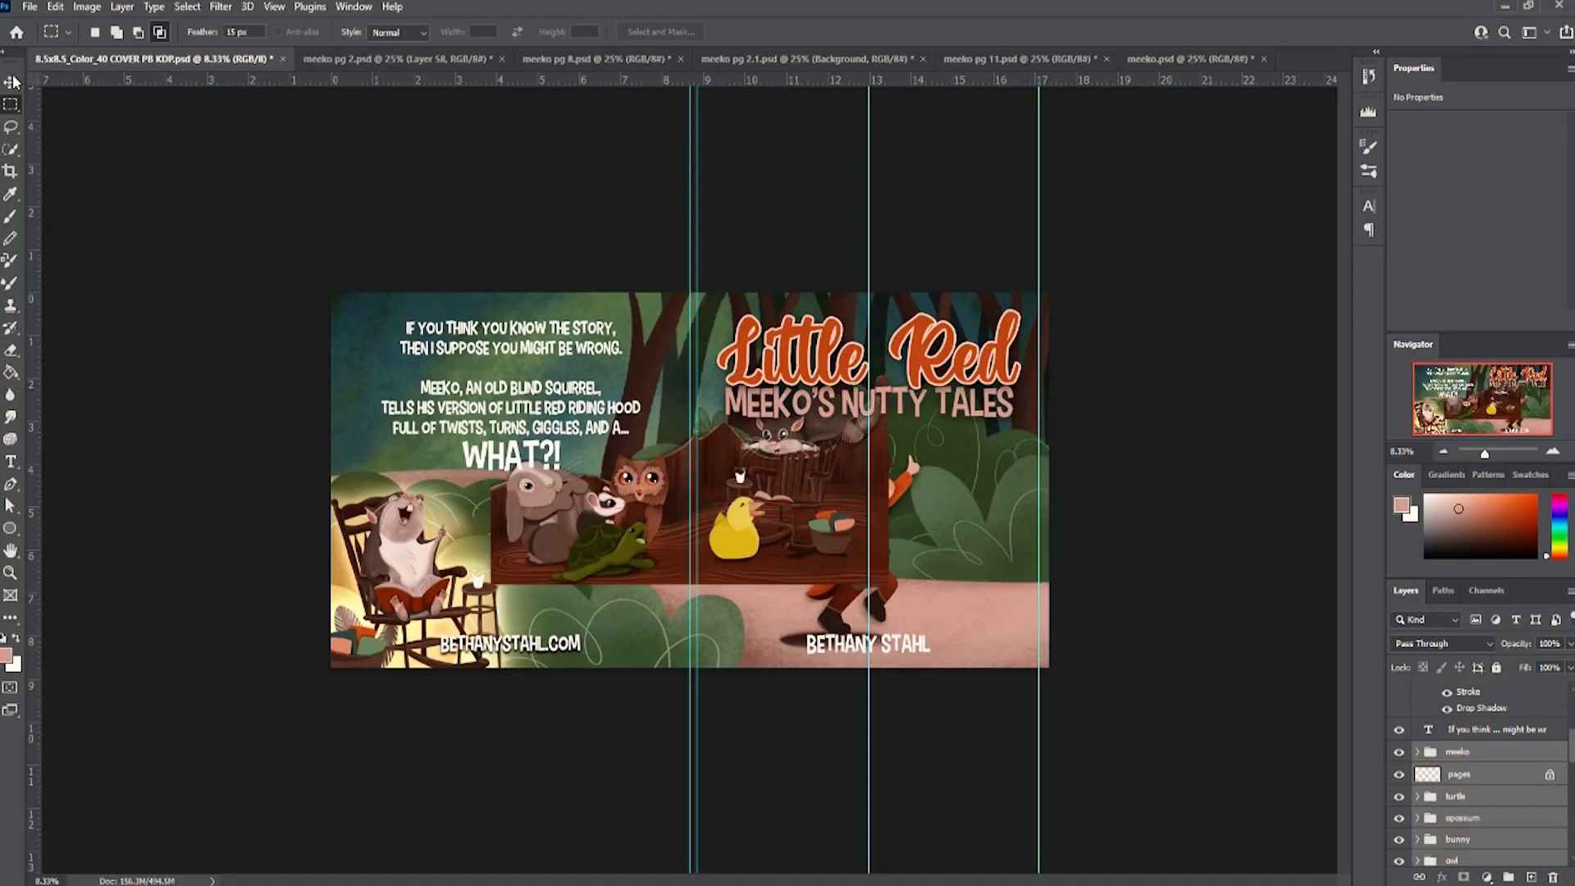
Move the selected animal scene groups to the lower part of the back cover and scale them down to fit its width
{"action": "left_click", "coordinate": [12, 81]}
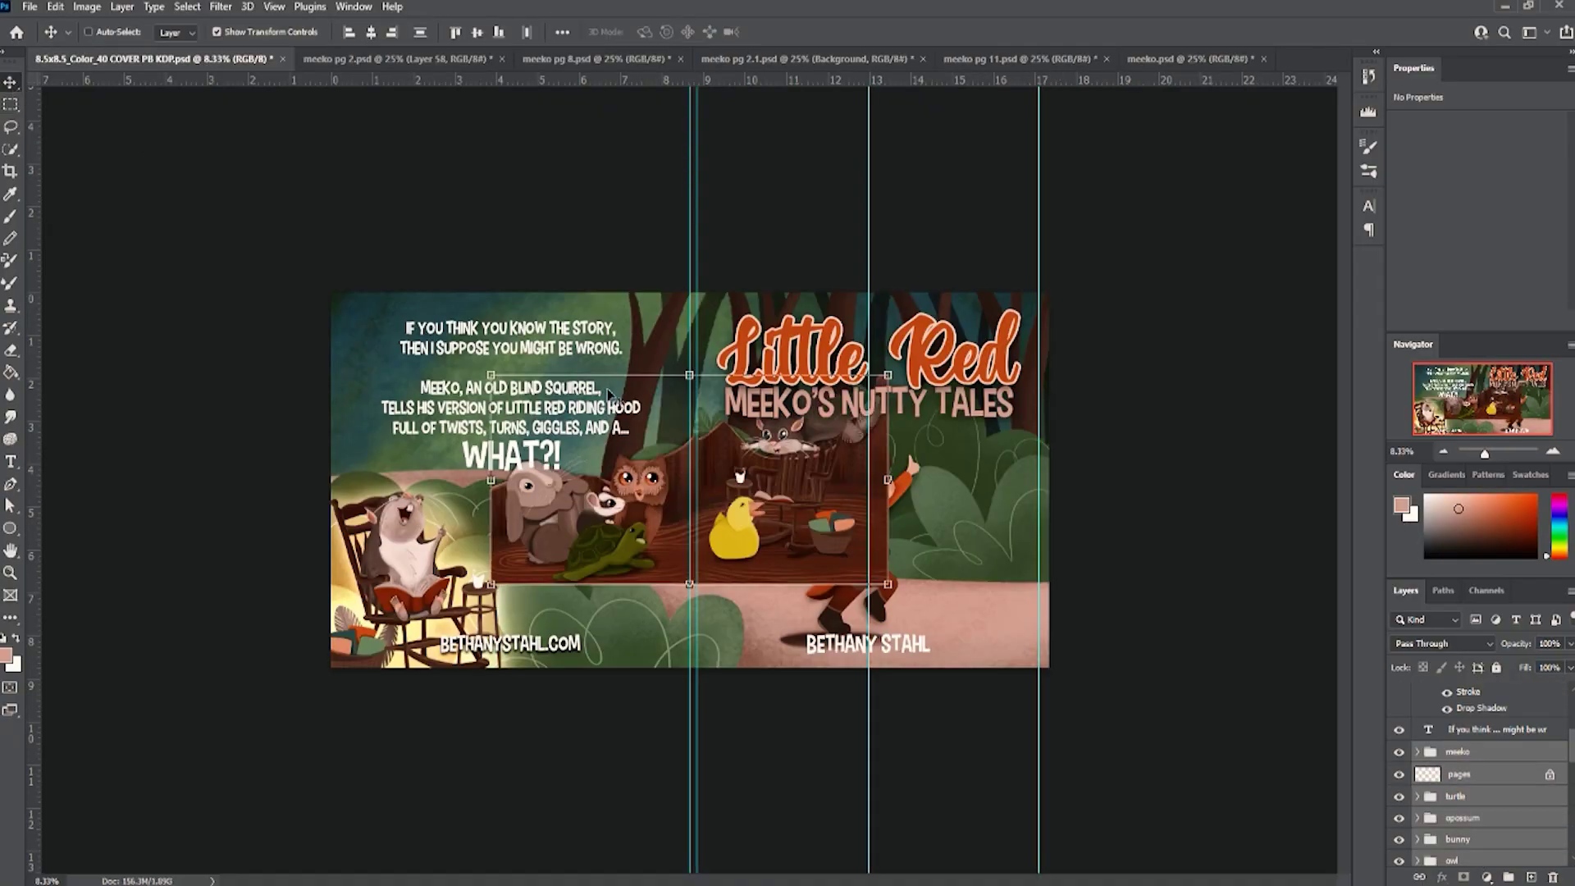
{"action": "left_click_drag", "start_coordinate": [821, 525], "coordinate": [617, 612]}
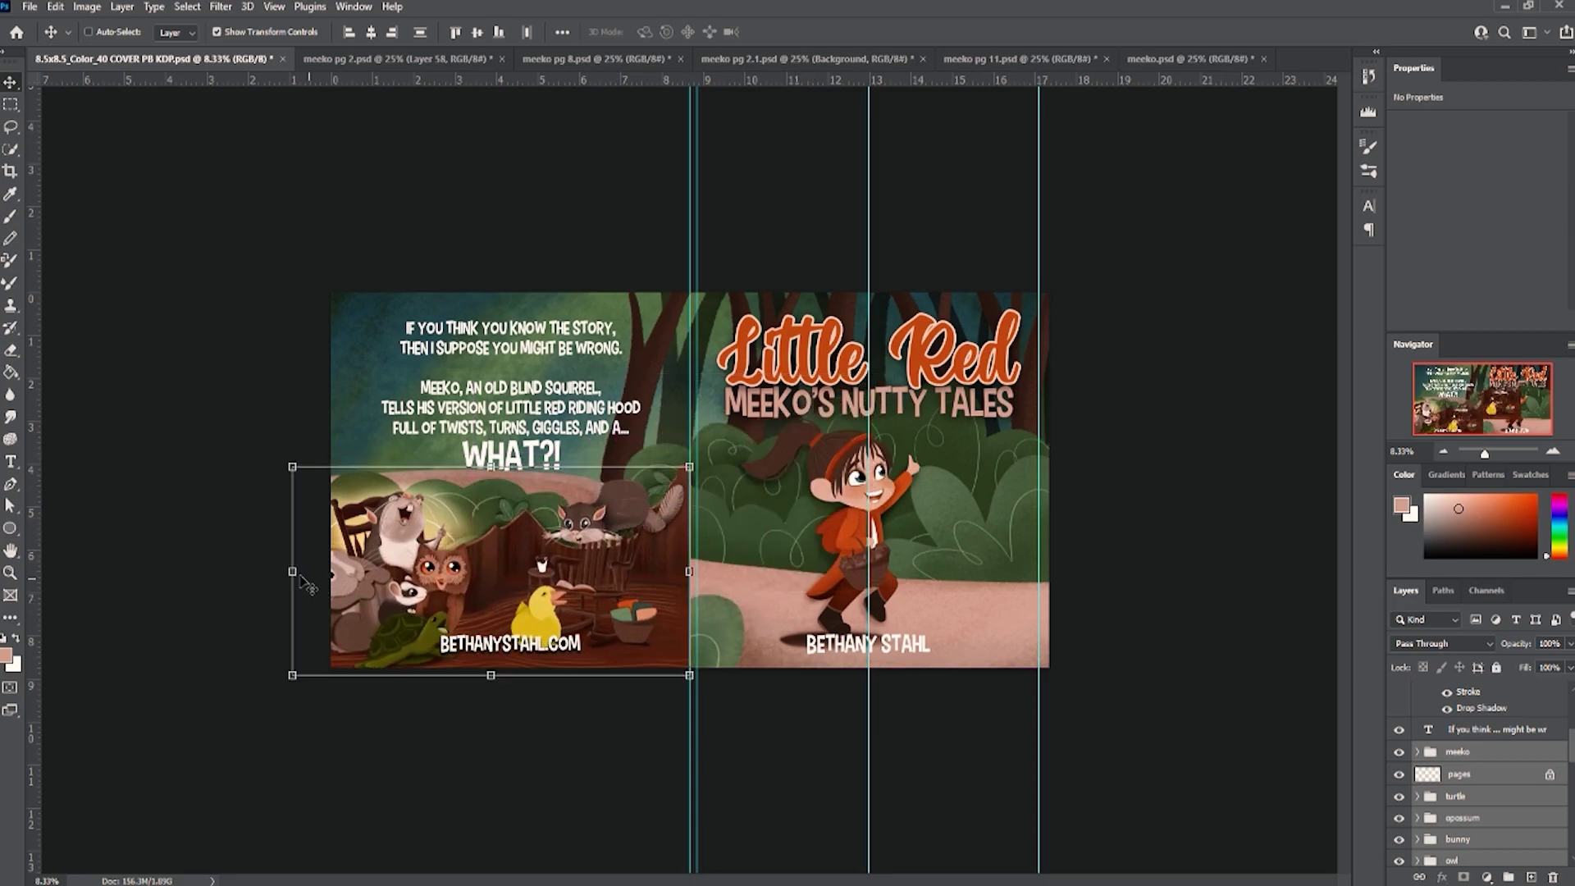
{"action": "left_click_drag", "start_coordinate": [292, 676], "coordinate": [330, 658]}
{"action": "left_click_drag", "start_coordinate": [584, 573], "coordinate": [584, 589]}
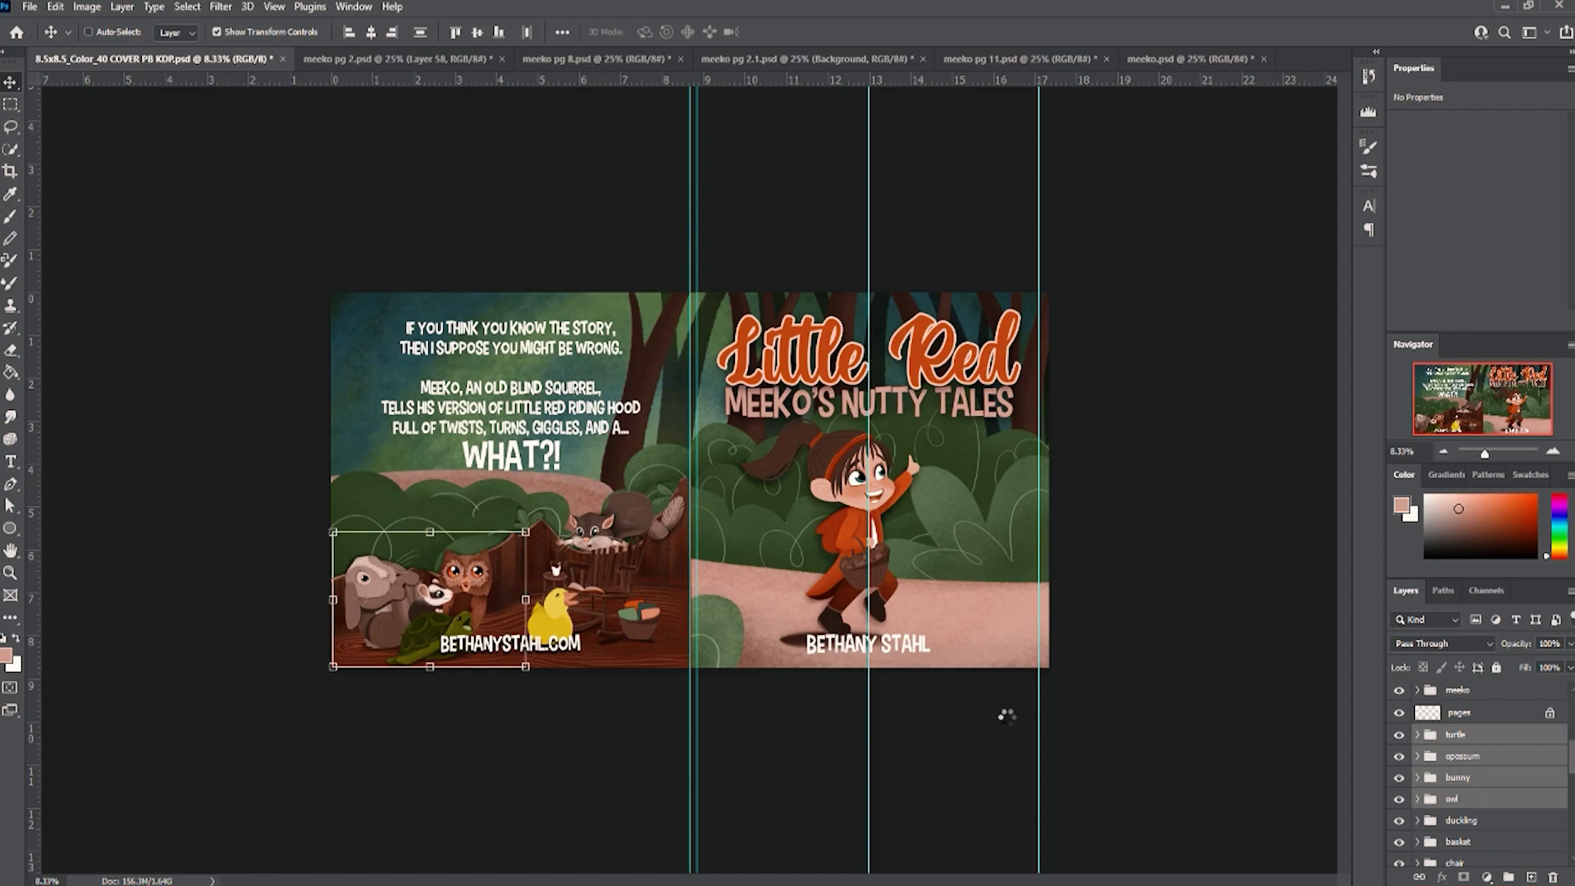
Try shifting the turtle, opossum, bunny and owl groups toward the duckling, and undo the move
{"action": "left_click_drag", "start_coordinate": [435, 614], "coordinate": [474, 614]}
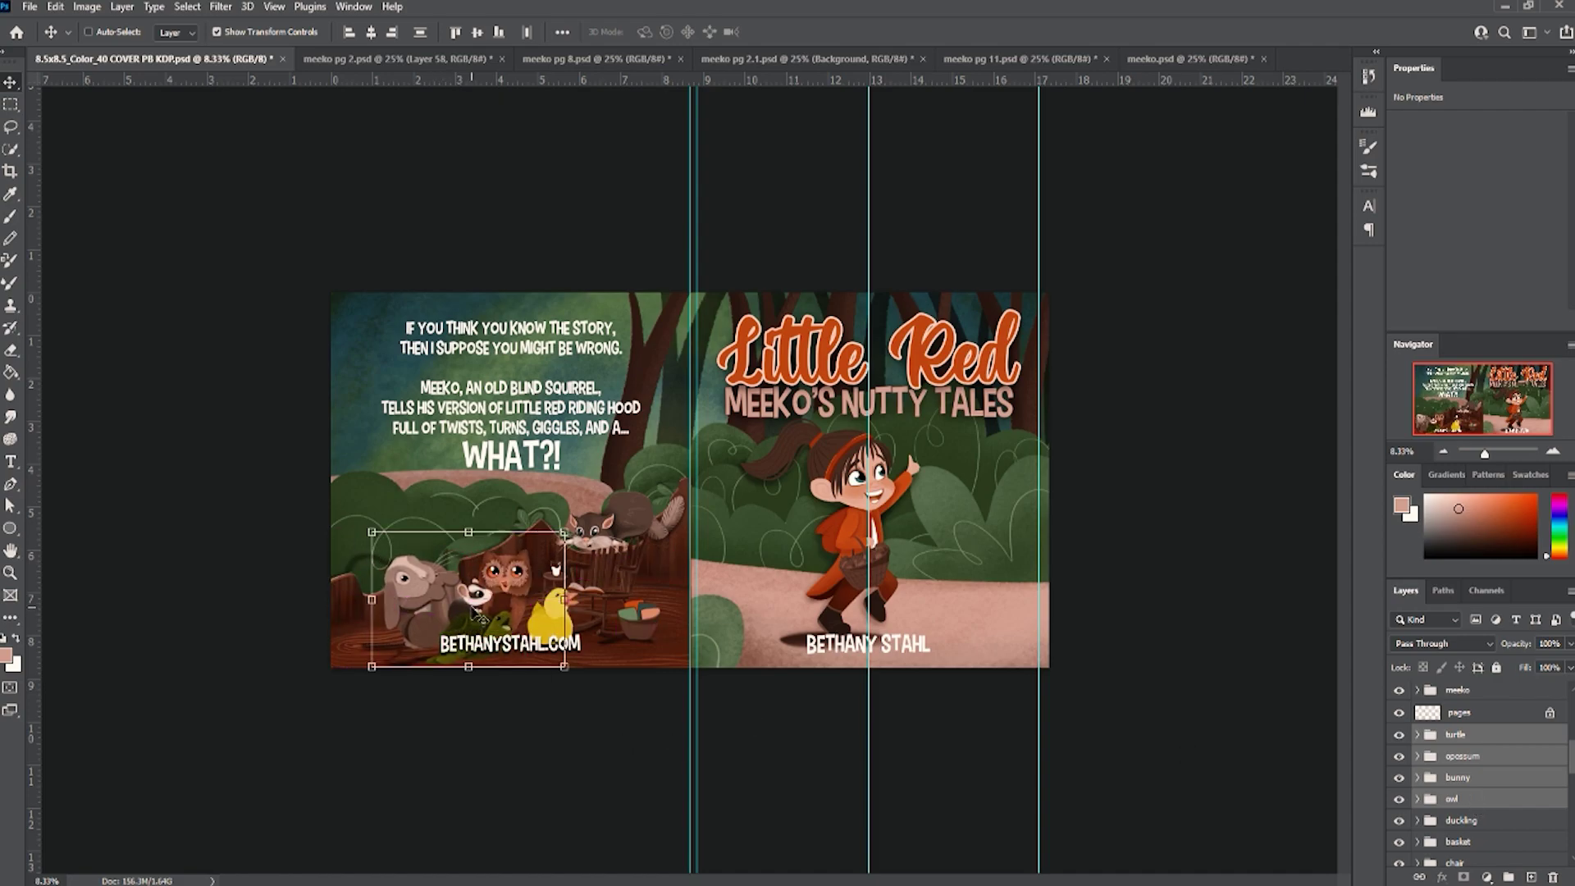
{"action": "key", "text": "ctrl+z"}
Look through the layers of the animal scene and examine the back cover illustration up close
{"action": "scroll", "coordinate": [1517, 830], "scroll_direction": "down", "scroll_amount": 5}
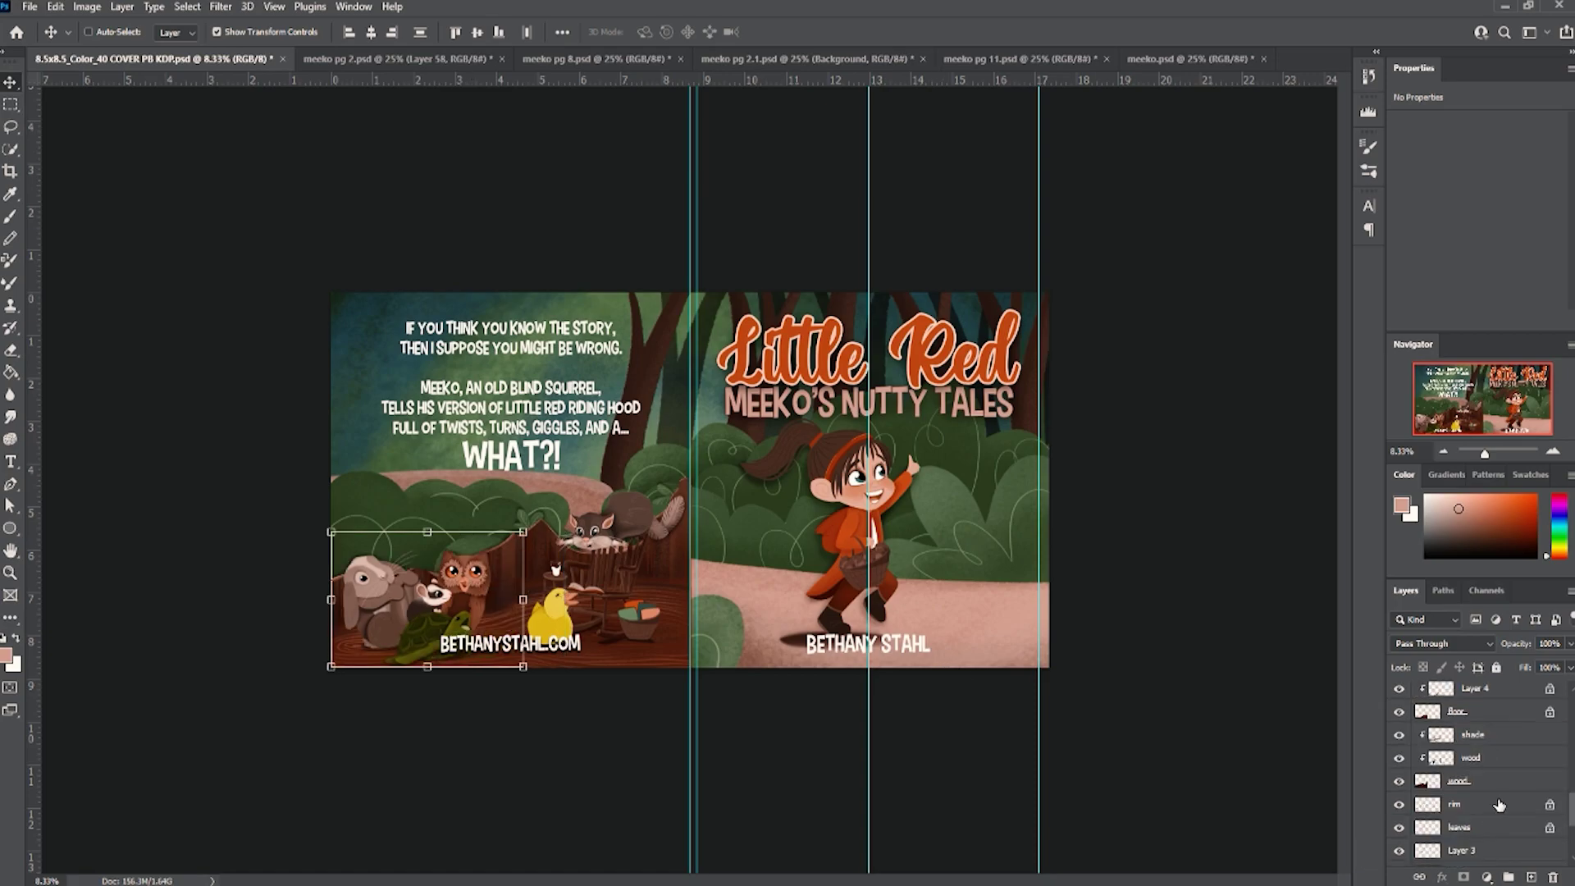
{"action": "scroll", "coordinate": [1524, 753], "scroll_direction": "up", "scroll_amount": 5}
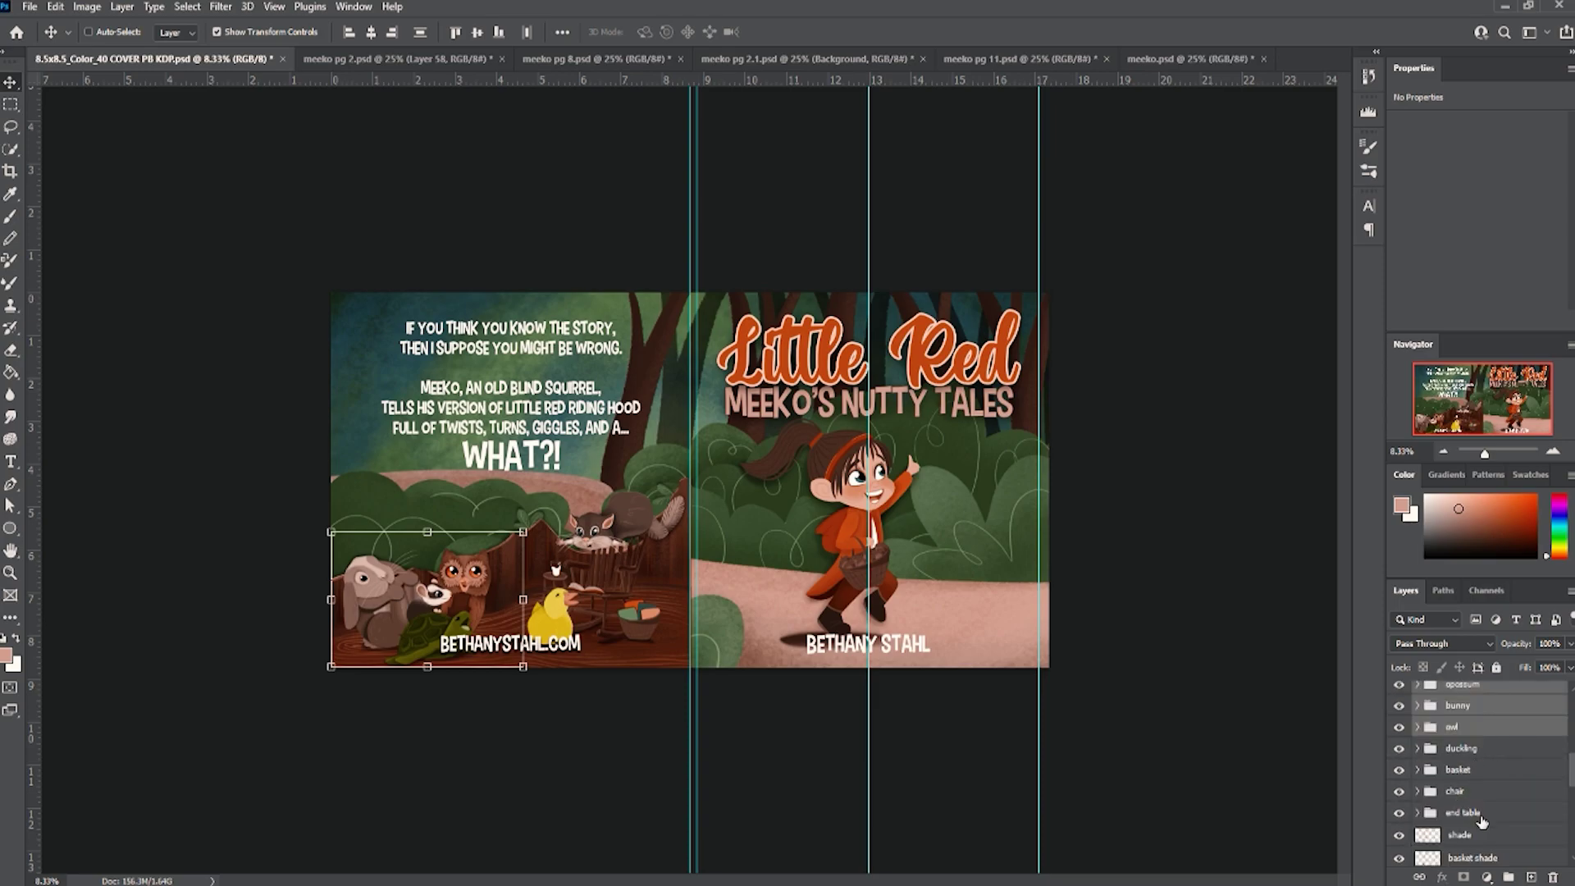
{"action": "scroll", "coordinate": [1482, 823], "scroll_direction": "down", "scroll_amount": 5}
{"action": "scroll", "coordinate": [1481, 822], "scroll_direction": "up", "scroll_amount": 3}
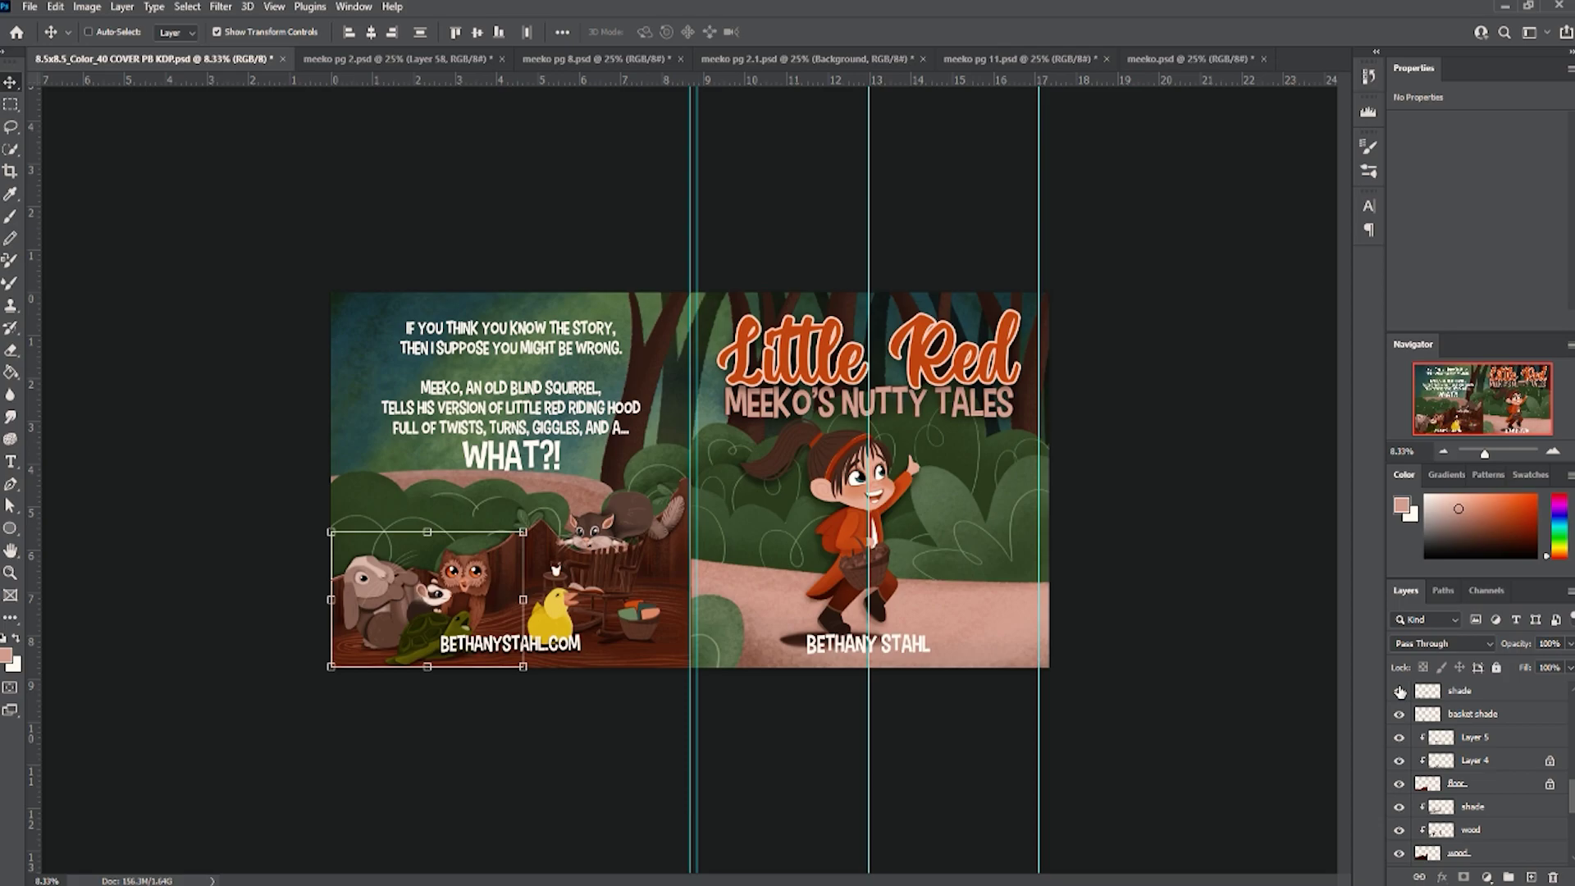
{"action": "key", "text": "ctrl+plus"}
{"action": "key", "text": "ctrl+plus"}
{"action": "scroll", "coordinate": [1400, 689], "scroll_direction": "down", "scroll_amount": 5}
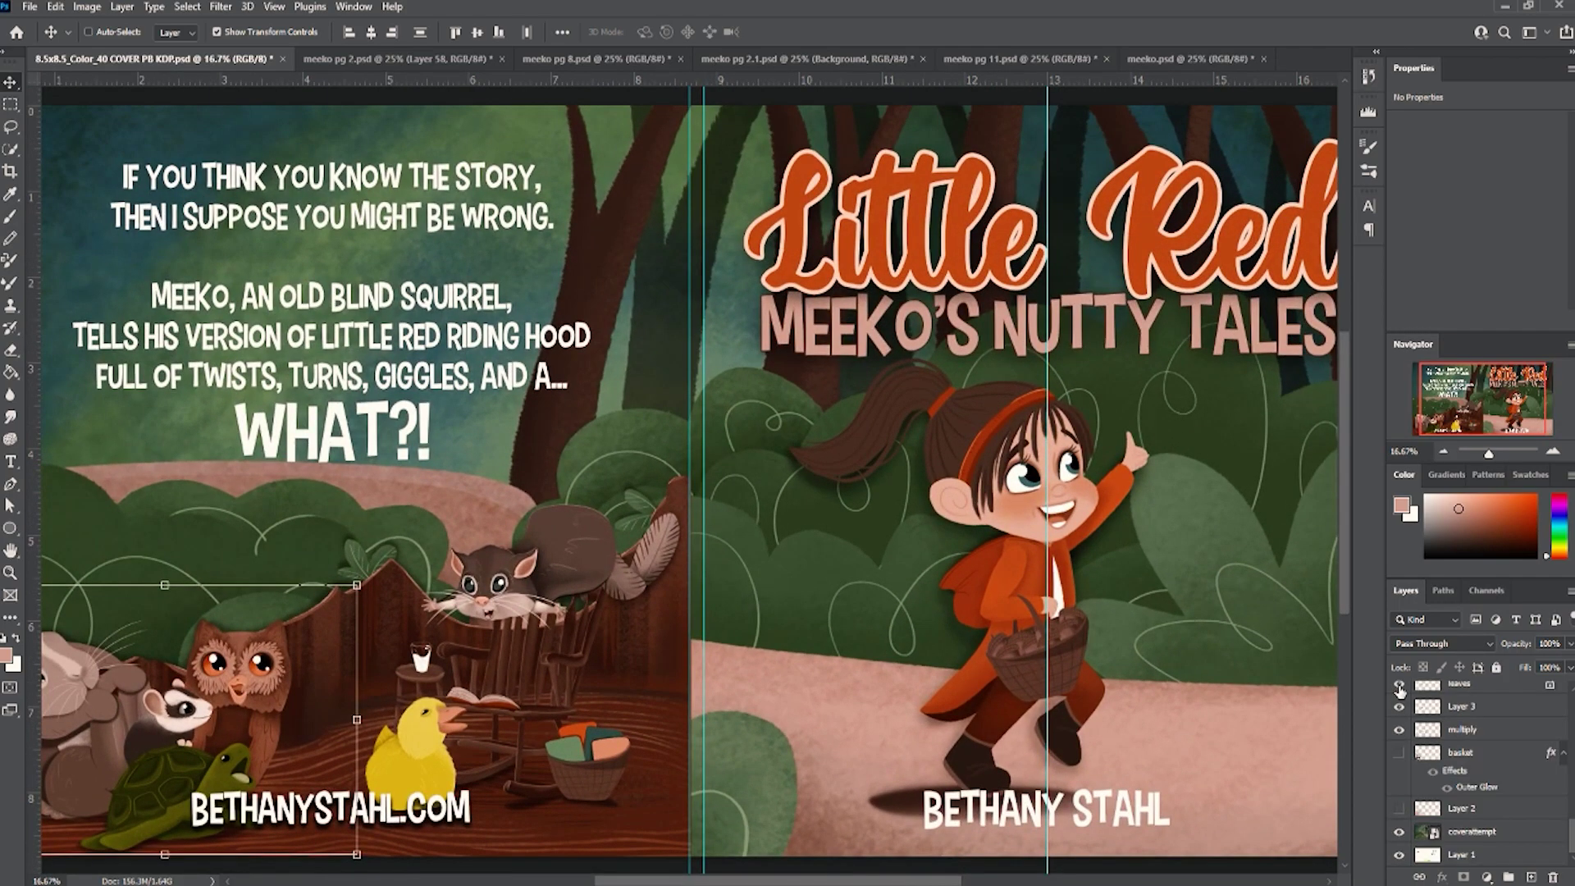
{"action": "scroll", "coordinate": [1128, 775], "scroll_direction": "down", "scroll_amount": 1}
{"action": "scroll", "coordinate": [1041, 769], "scroll_direction": "left", "scroll_amount": 1}
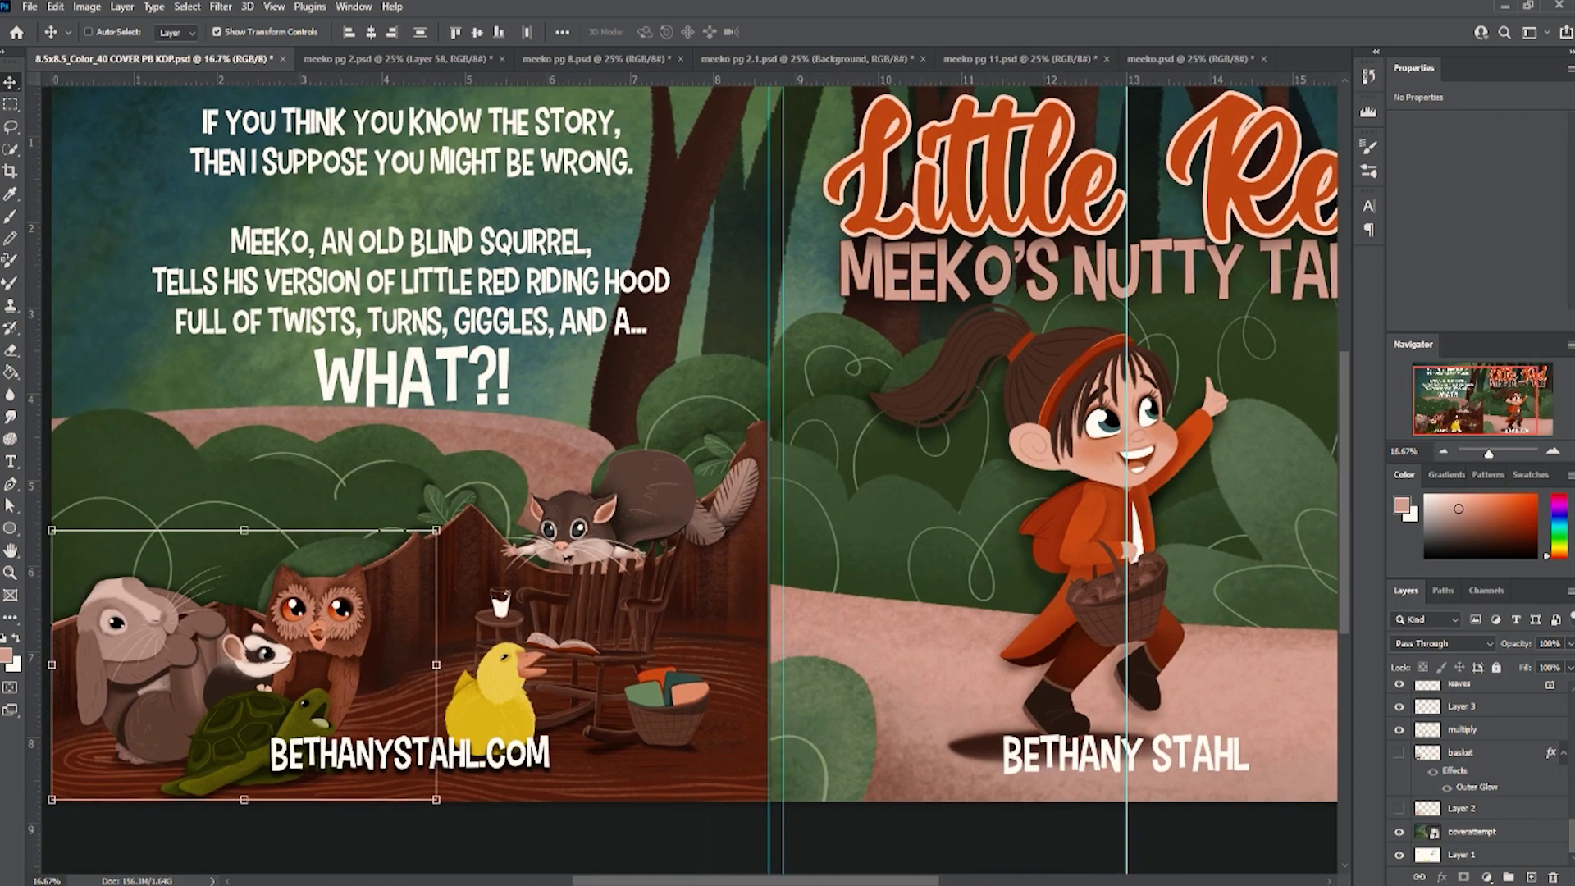